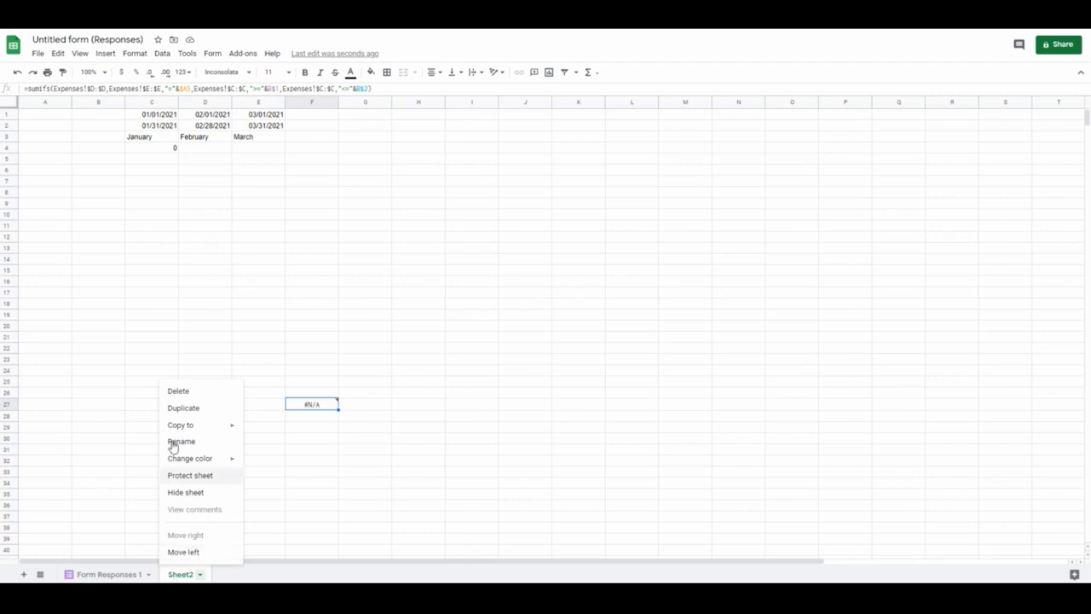
Rename Sheet2 as Monthly
left_click(180, 442)
type("Monthly")
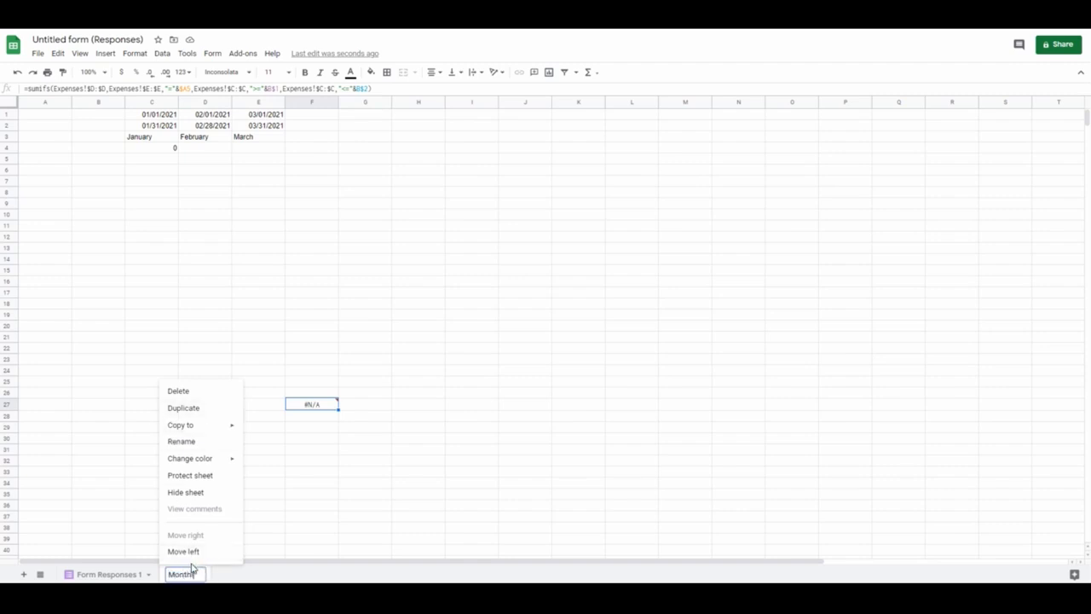
key("Return")
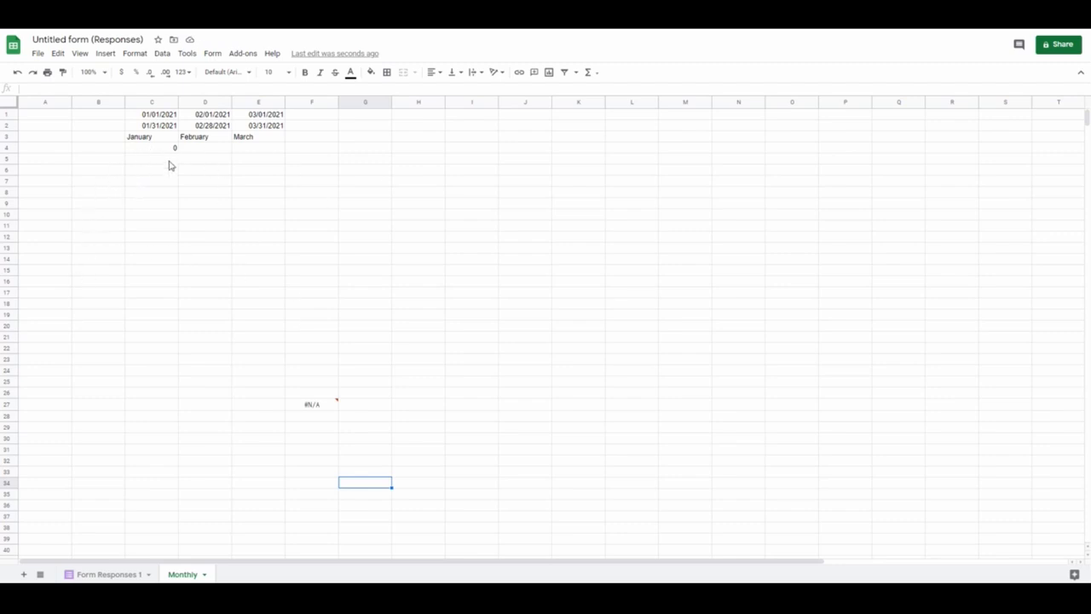
Extend the month headers in row 3 from March through December, filling cells F3 to N3
left_click(145, 173)
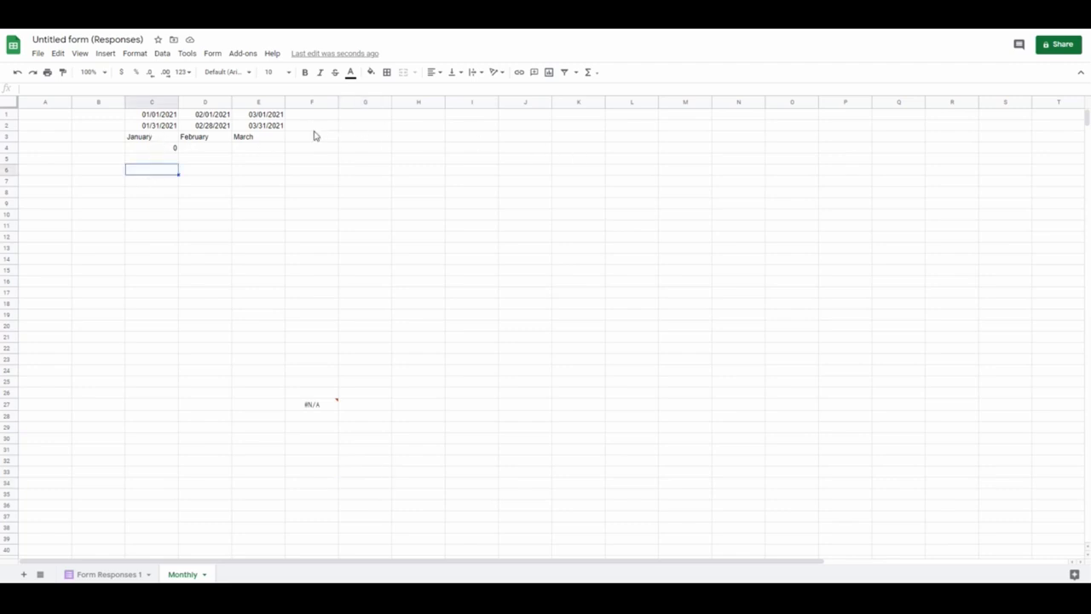
left_click(271, 137)
left_click_drag(284, 140, 768, 134)
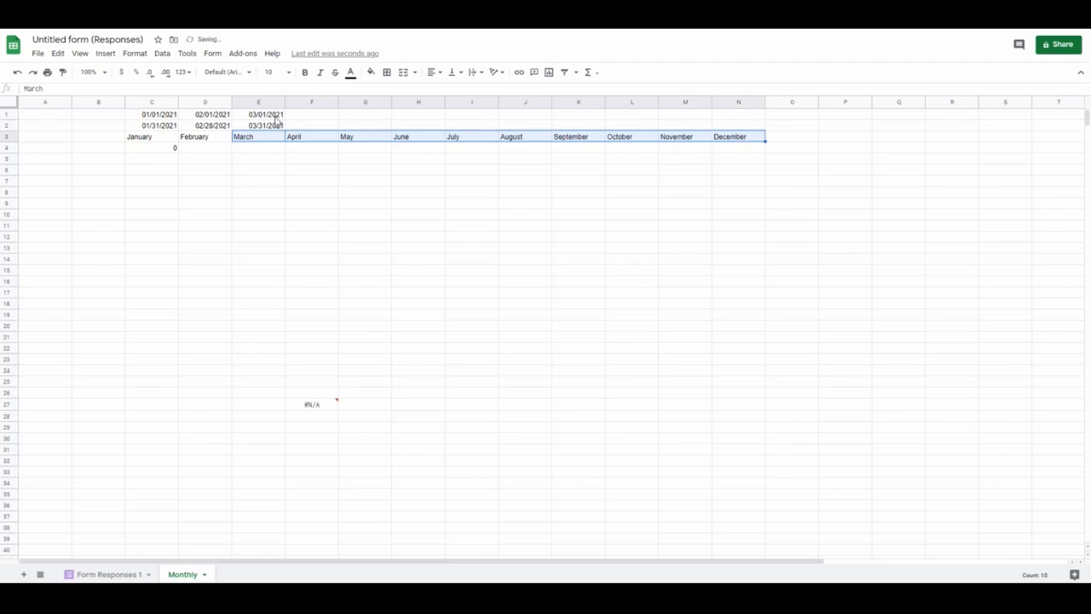
left_click(142, 181)
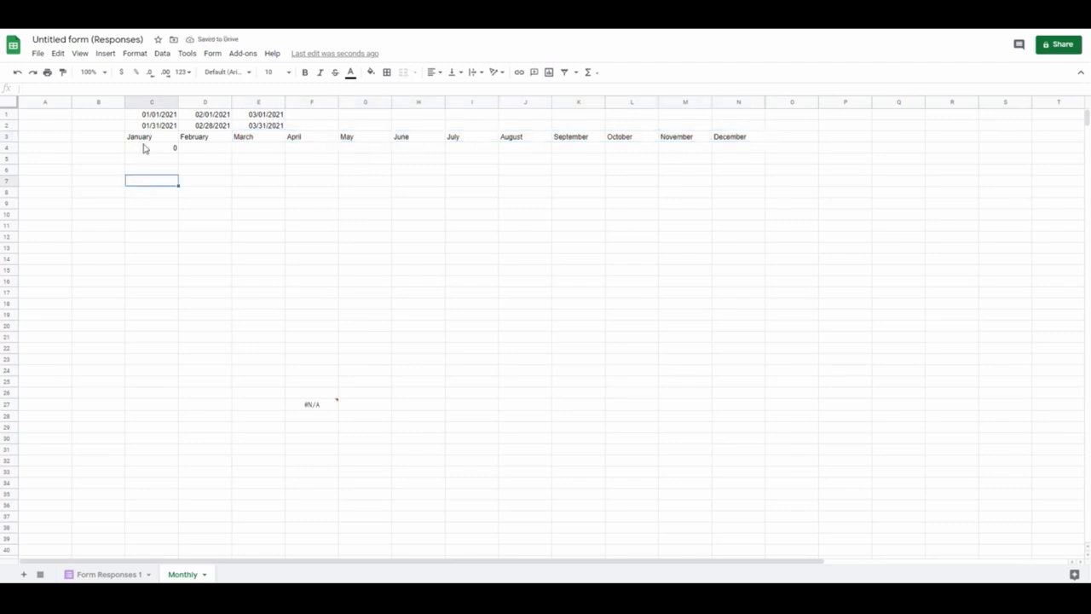
left_click(152, 117)
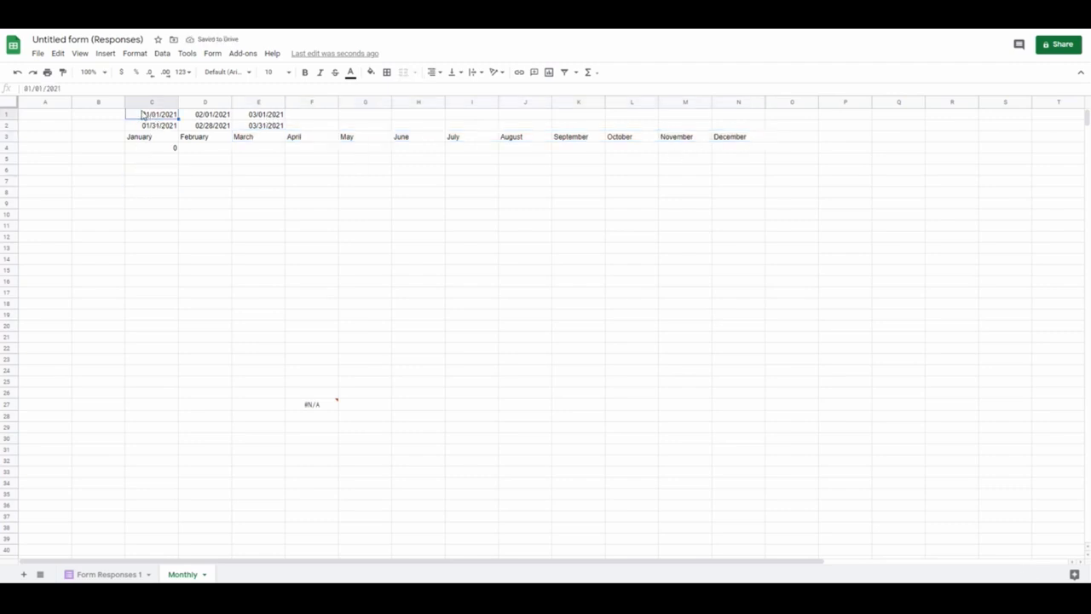
left_click(150, 128)
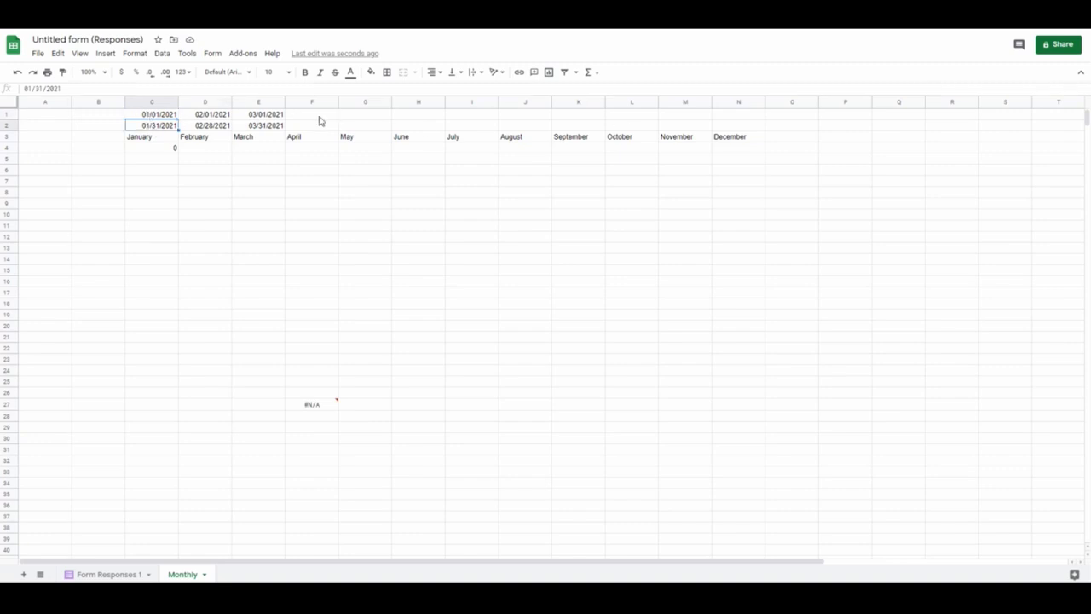
left_click_drag(320, 119, 742, 137)
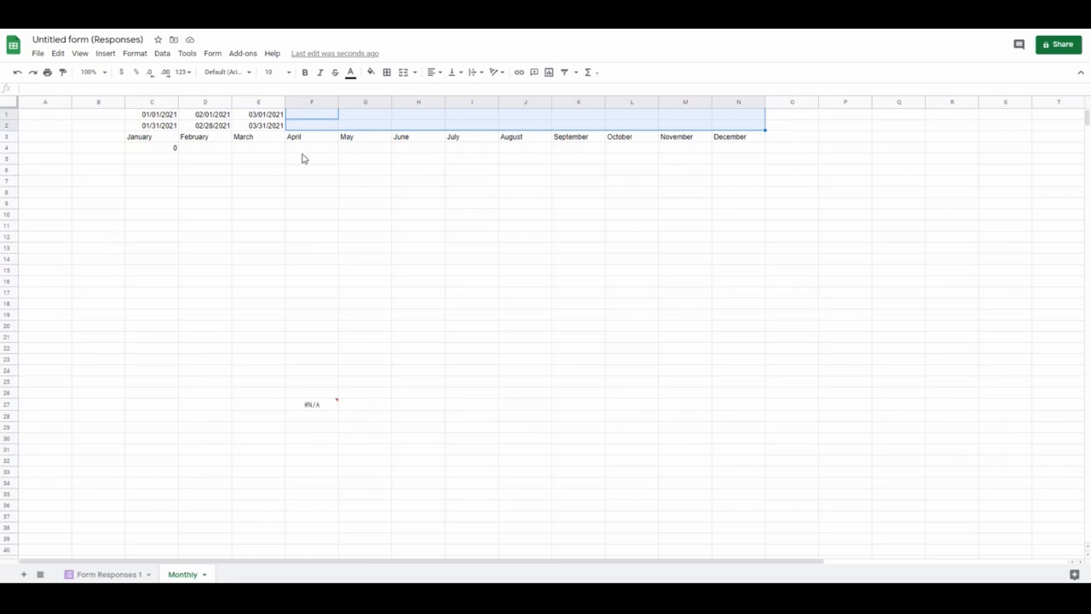
left_click(111, 192)
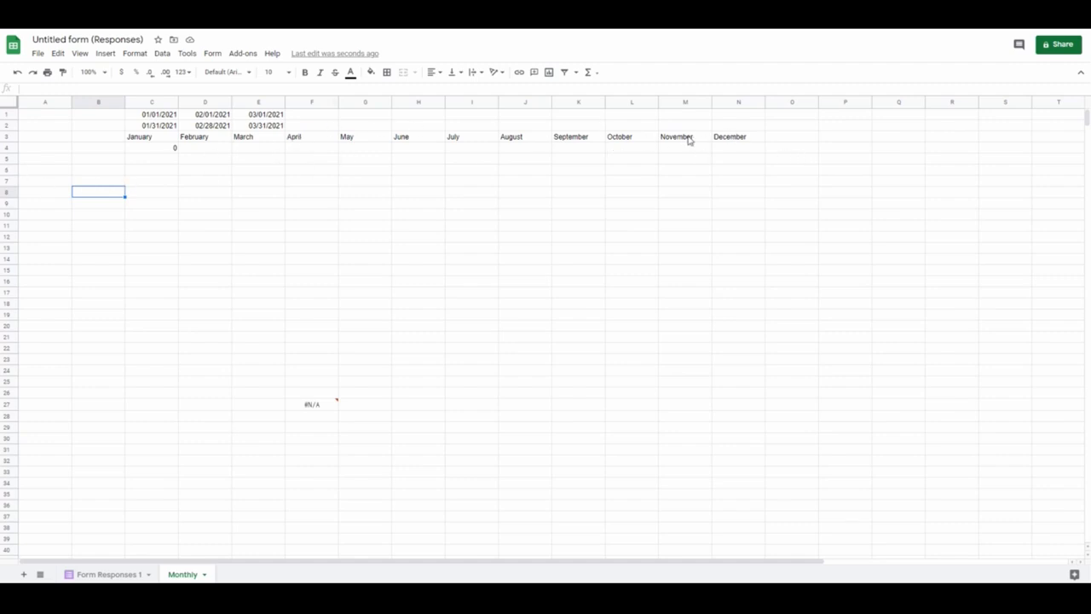
left_click(101, 151)
left_click_drag(102, 155, 94, 274)
Copy the three category entries E2:E4 from Form Responses 1 into the Monthly sheet starting at cell B4
left_click(86, 576)
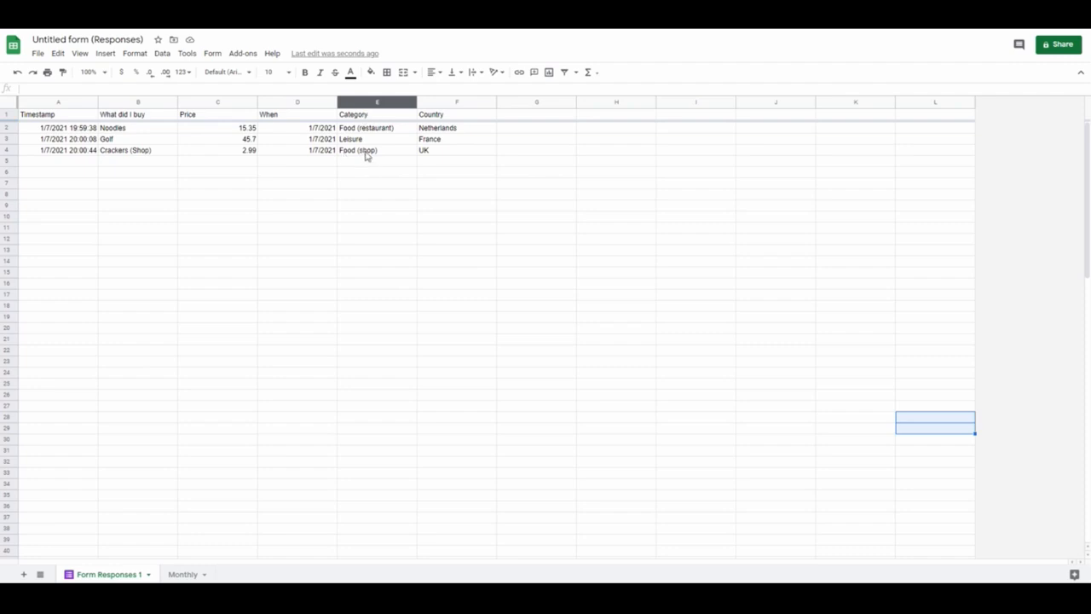
left_click_drag(366, 156, 361, 134)
key("ctrl+c")
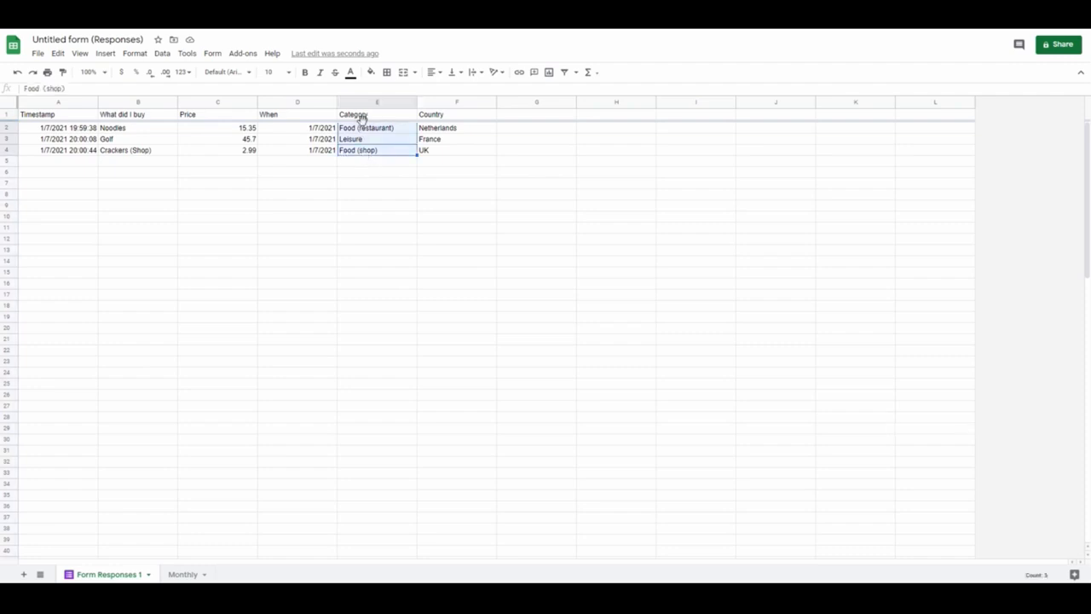
left_click(183, 574)
left_click(99, 151)
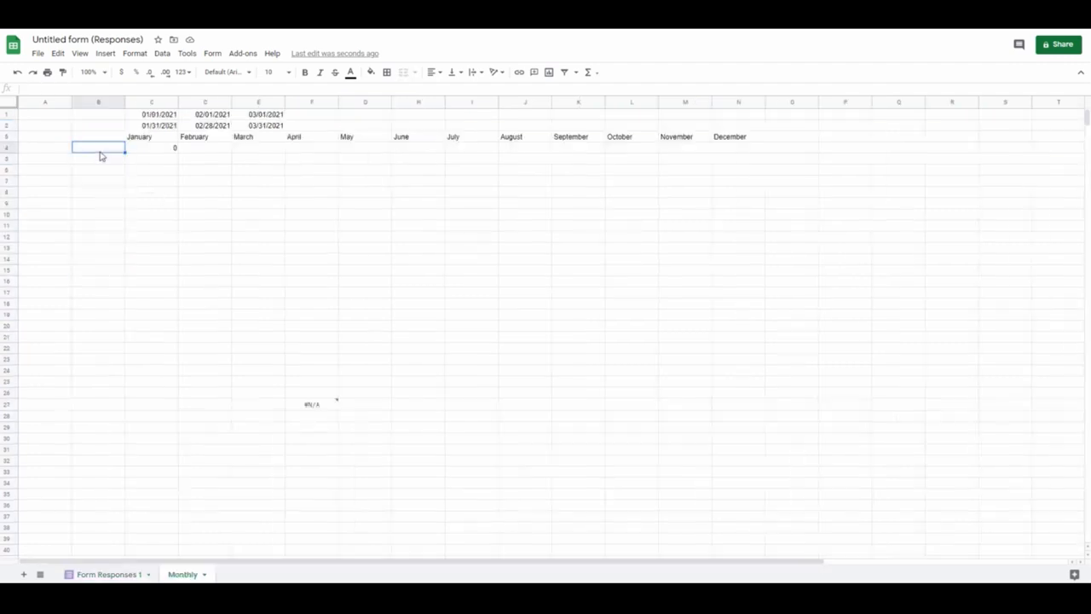
key("ctrl+v")
left_click(288, 219)
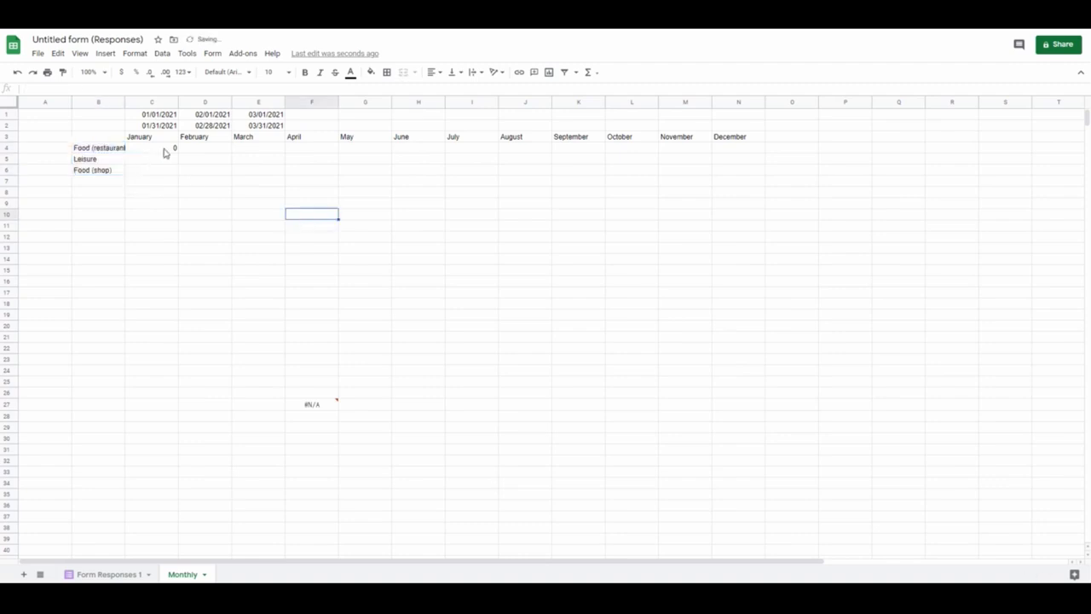
Delete the existing COUNTIFS formula from cell C4 under January
left_click(166, 151)
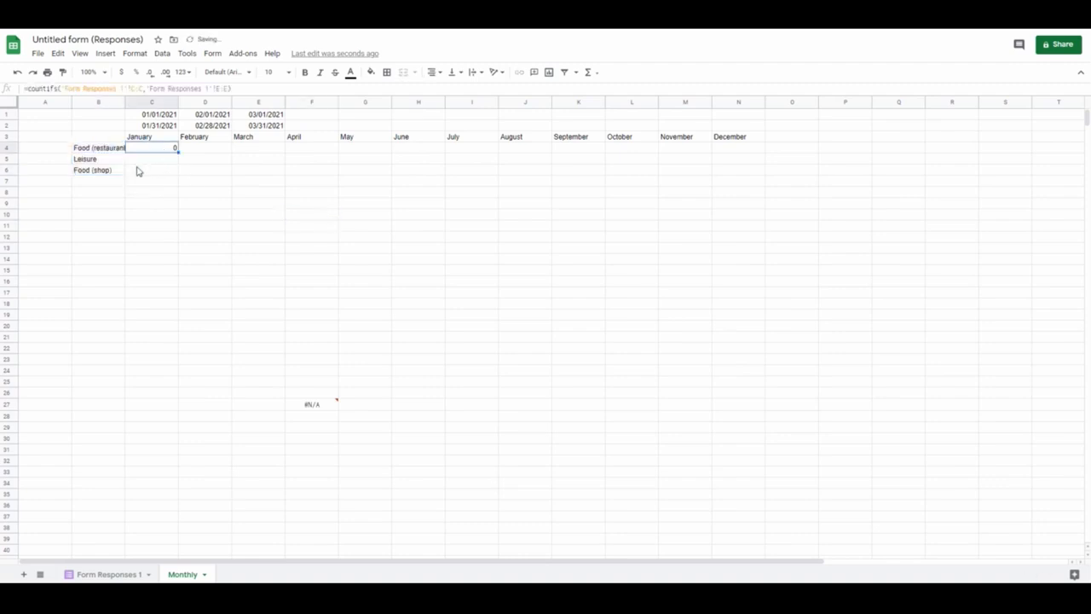
left_click(261, 89)
key("ctrl+a")
key("BackSpace")
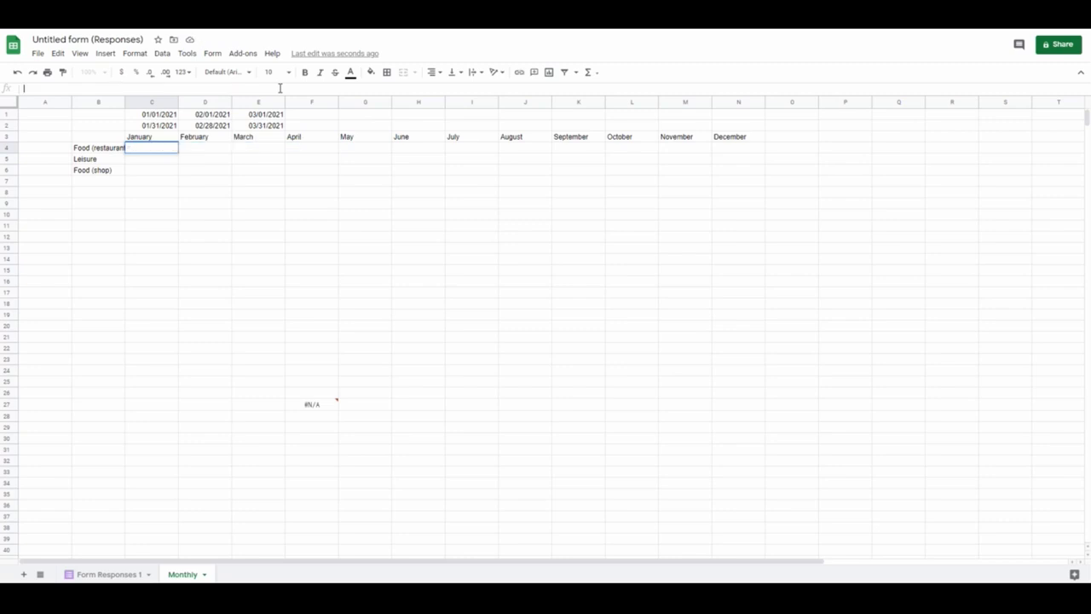
left_click(308, 408)
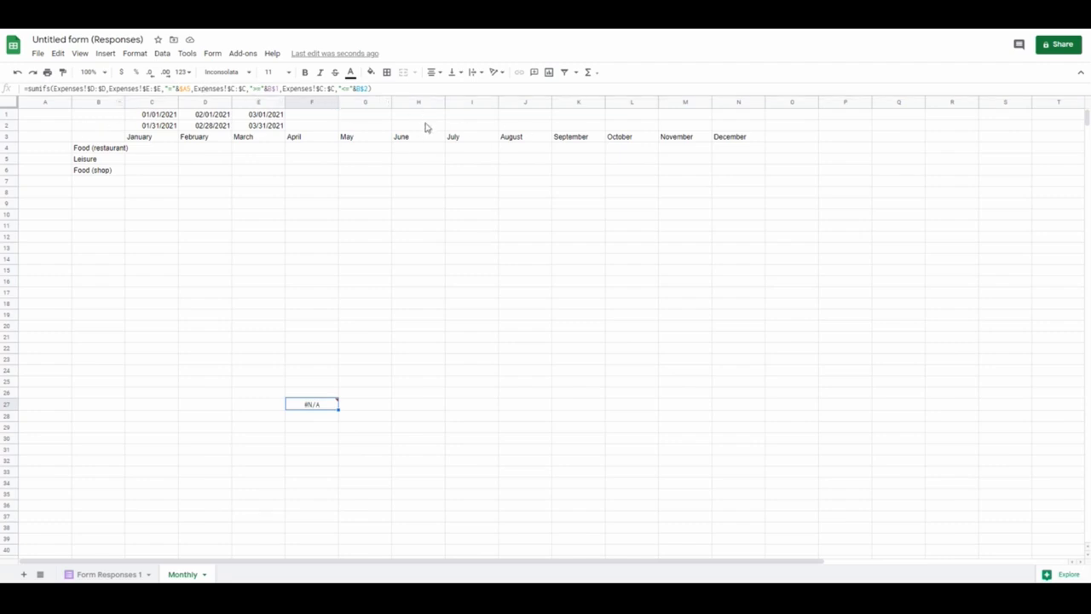
Start a SUMIFS formula in C4 with the Price column C:C of Form Responses 1 as the sum range
left_click(155, 155)
type("=sum")
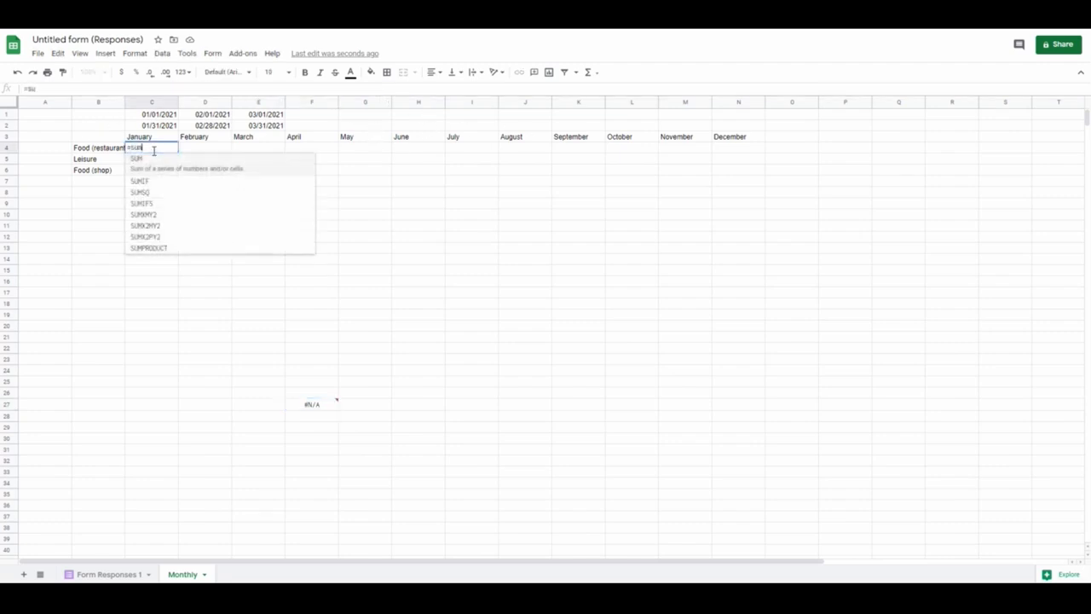
type("ifs(")
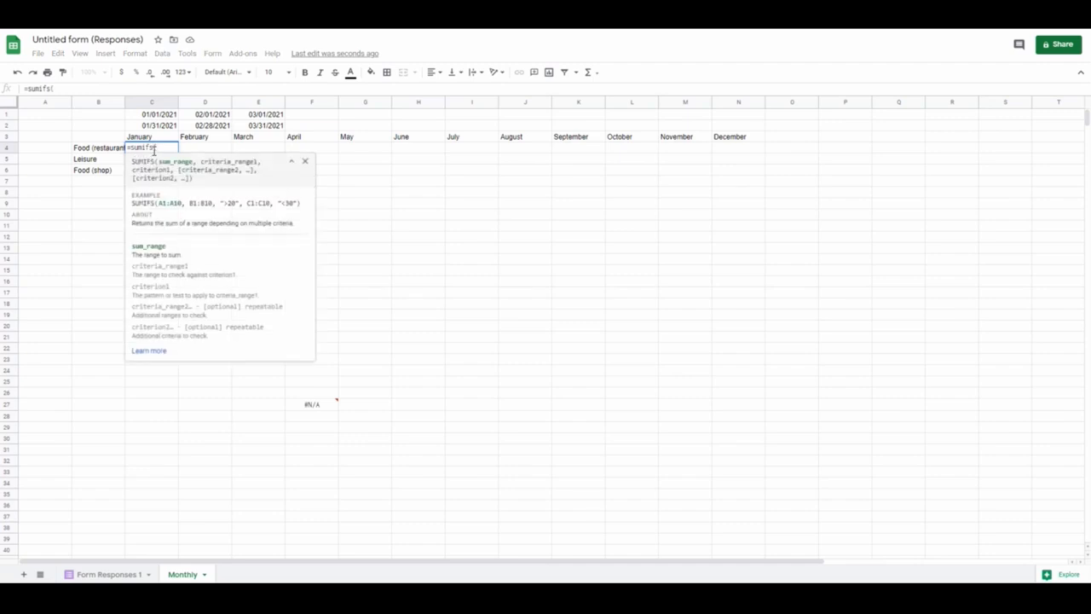
left_click(109, 574)
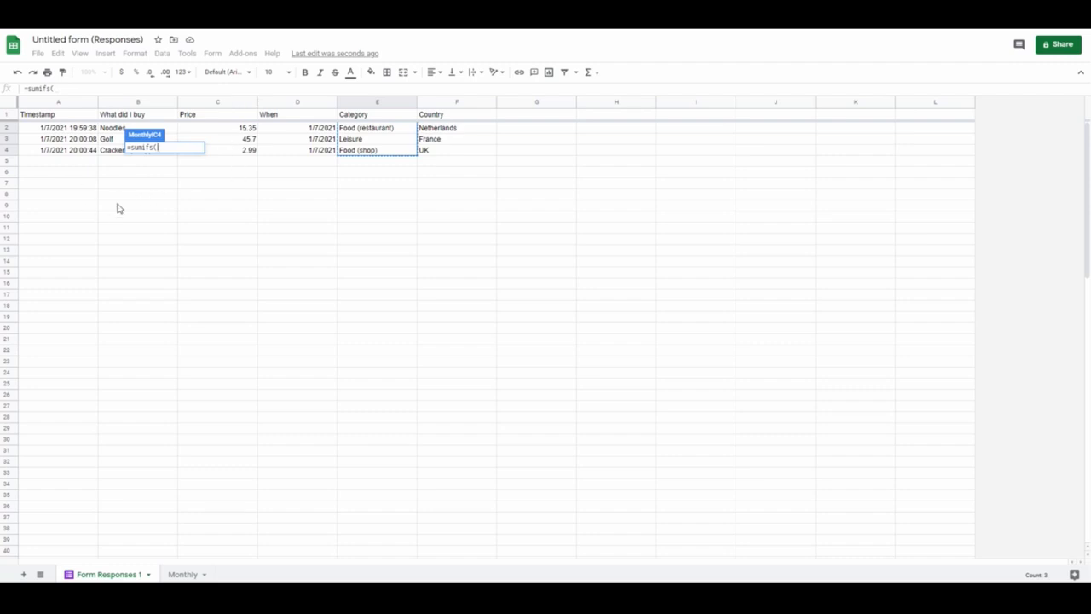
left_click(228, 103)
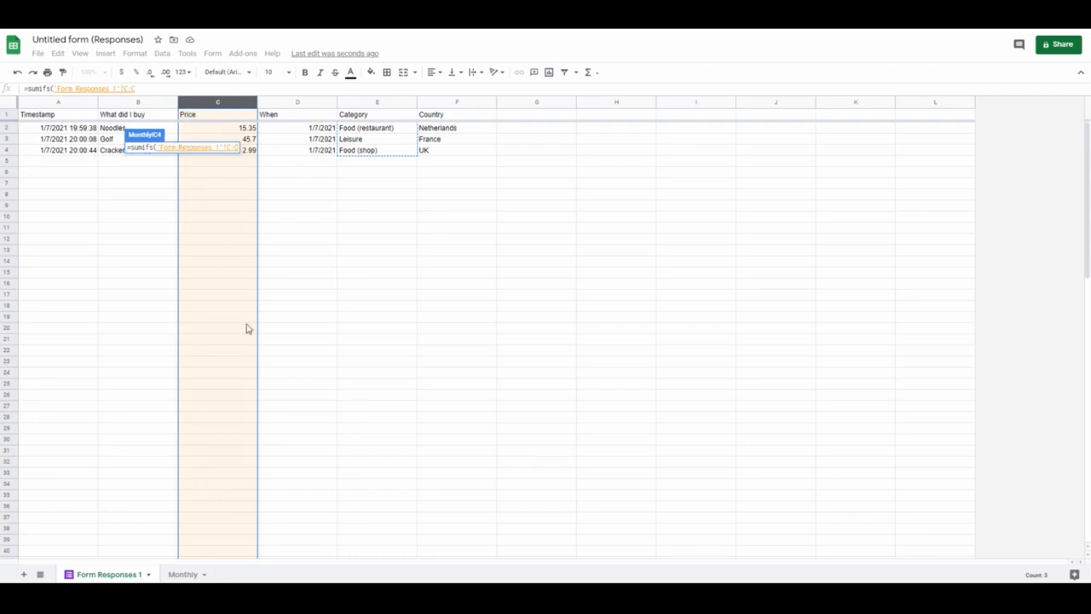
left_click(181, 575)
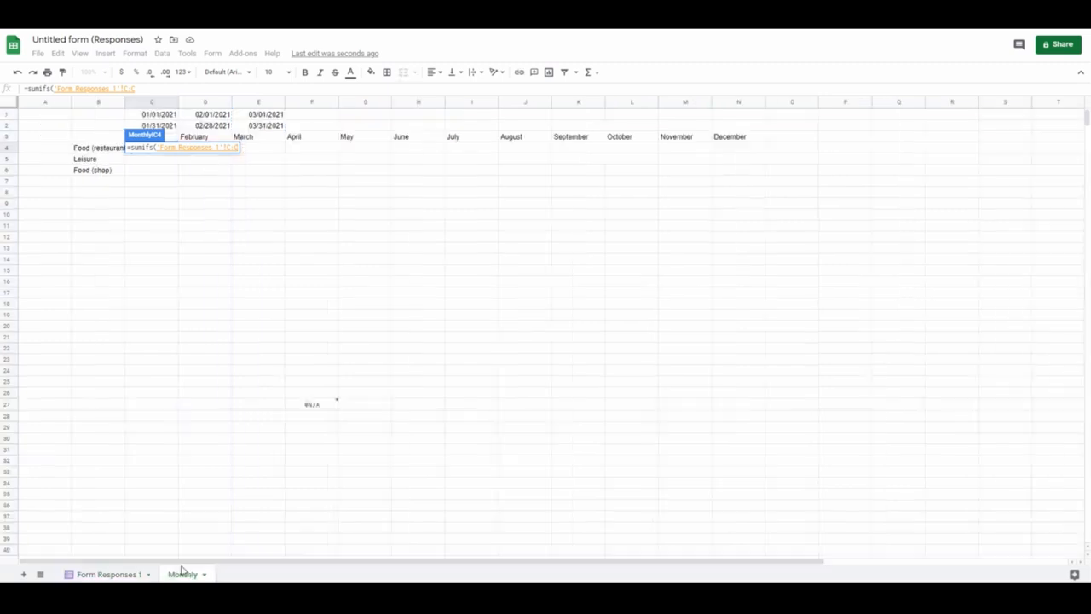
type(",")
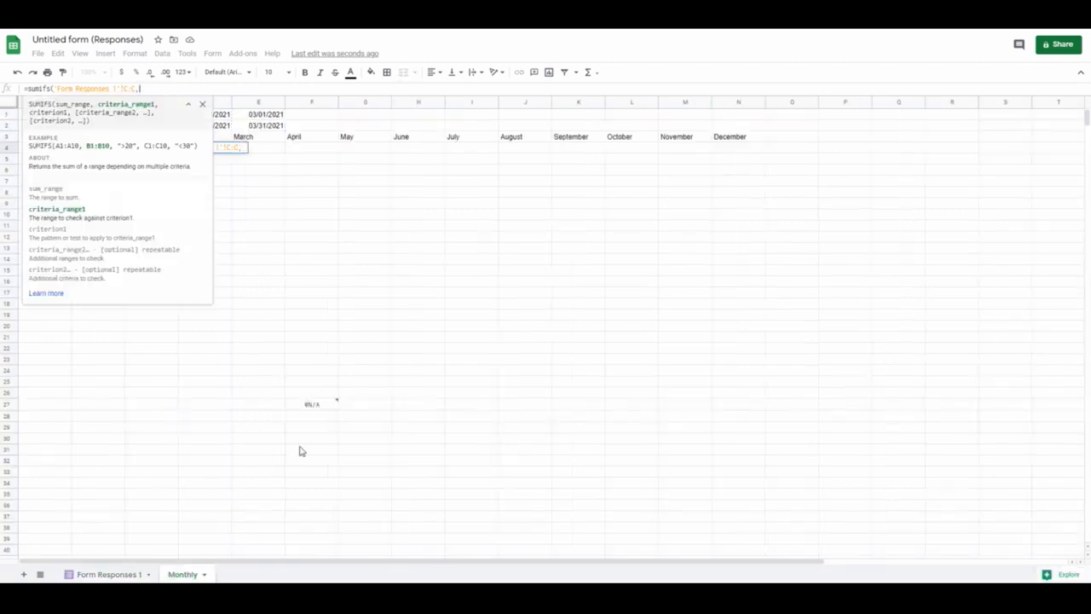
Add the Category column E:E of Form Responses 1 as criteria range with the criterion "="&$B4, and enter the C4 formula
left_click(94, 574)
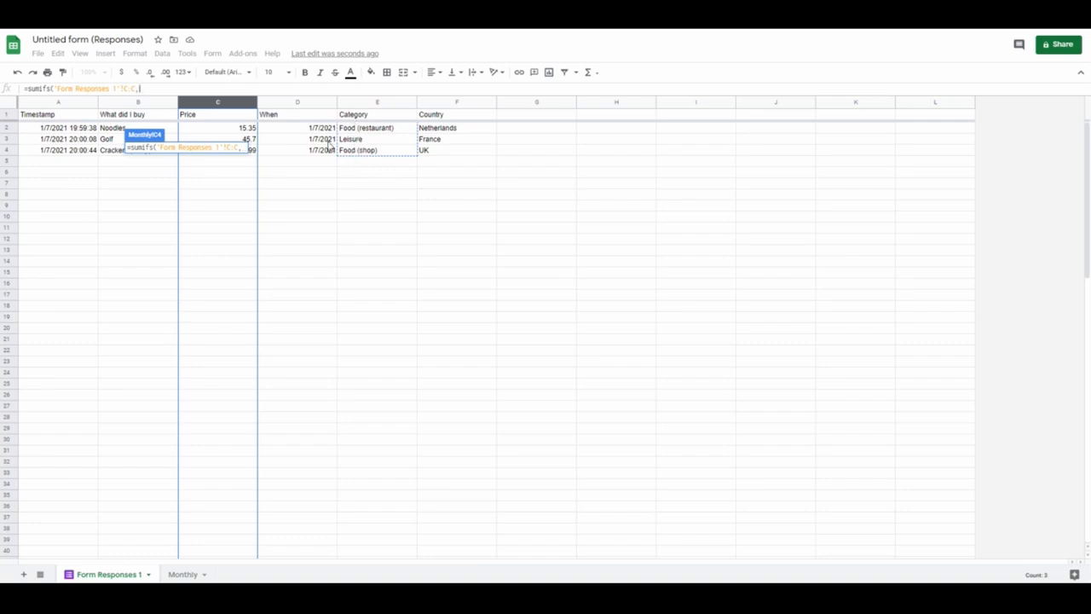
left_click(358, 102)
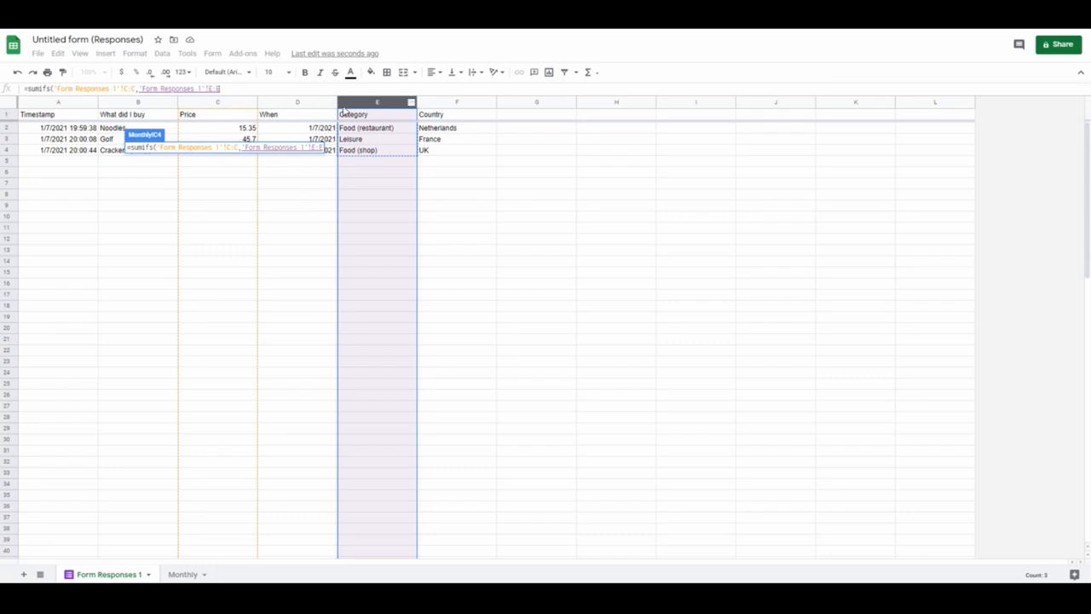
left_click(183, 575)
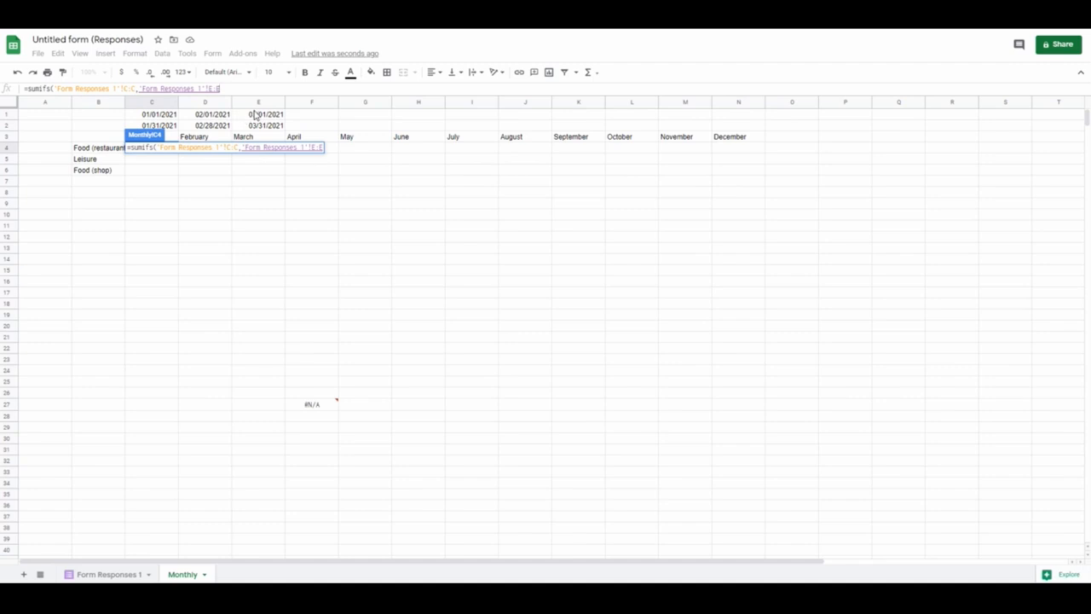
type(",\"=\"")
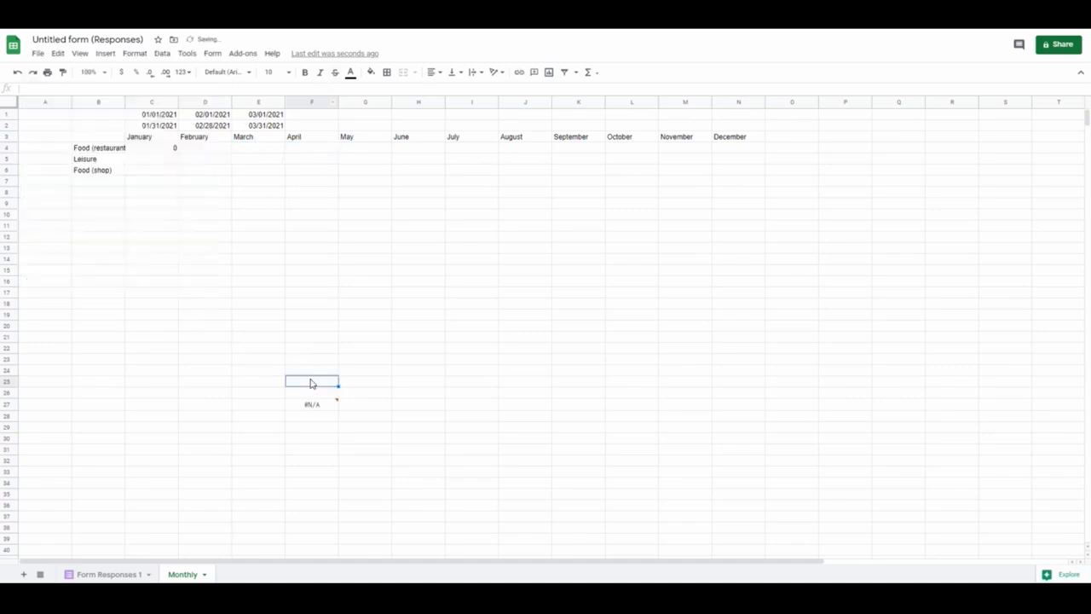
type("&$")
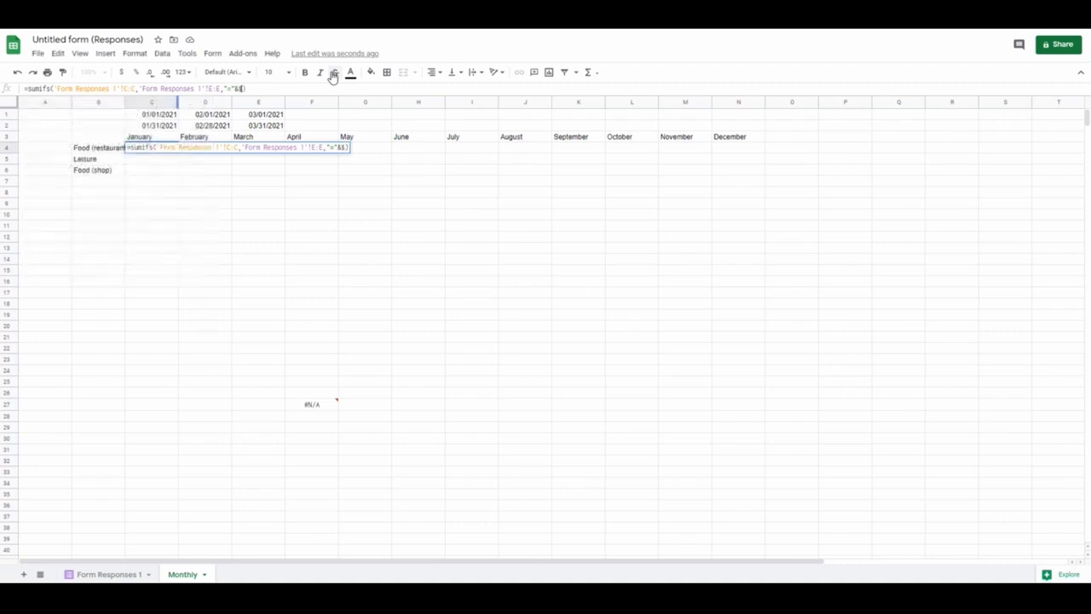
type("C")
type("B4")
key("Return")
Extend the C4 formula with the When column D:D of Form Responses 1 as the second criteria range
left_click(146, 151)
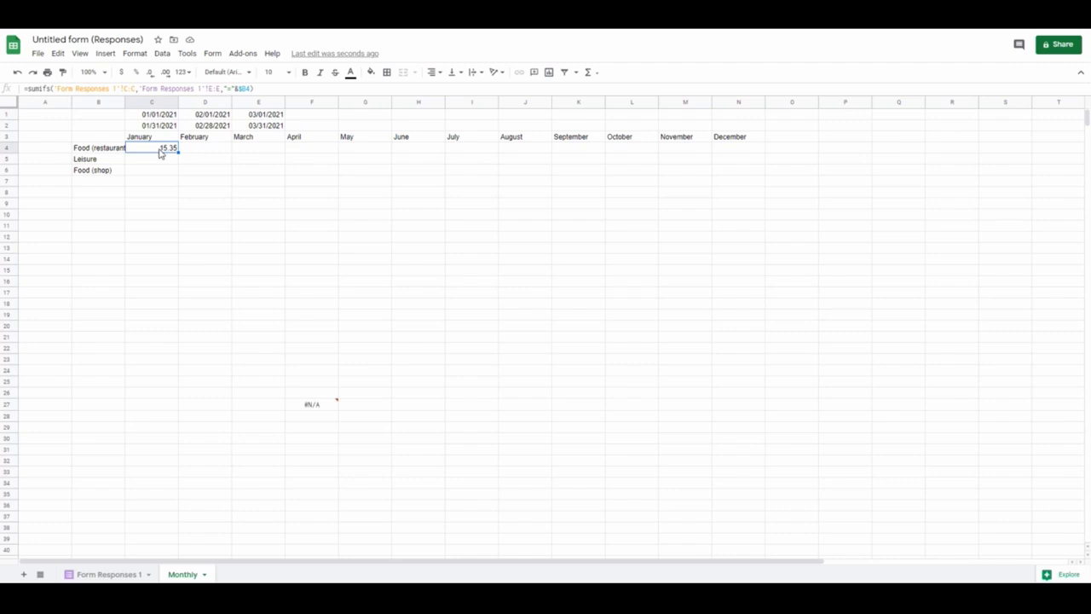
left_click(248, 88)
type(",")
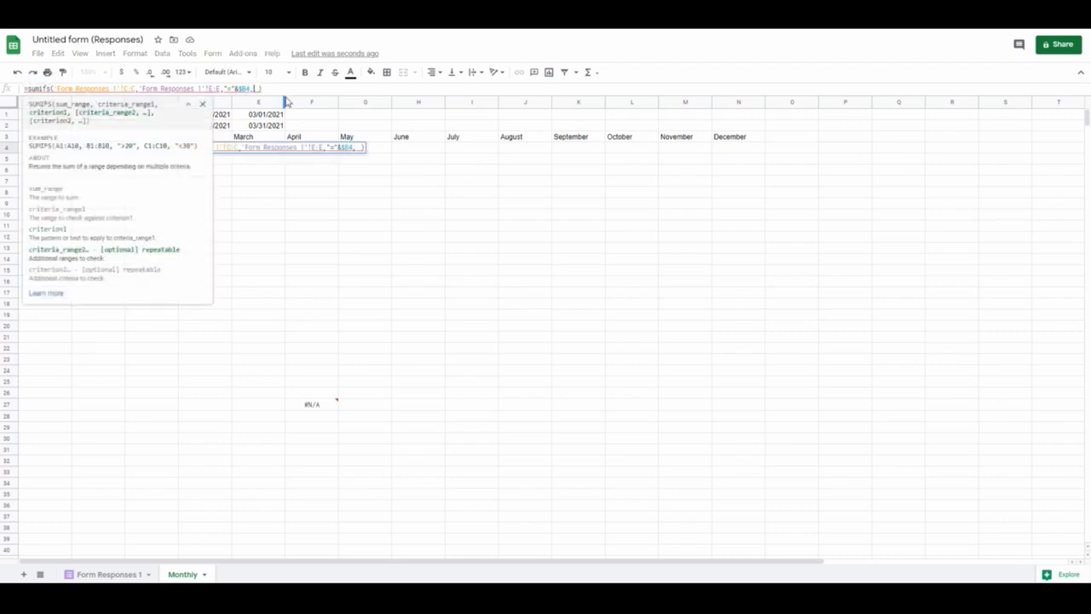
left_click(108, 574)
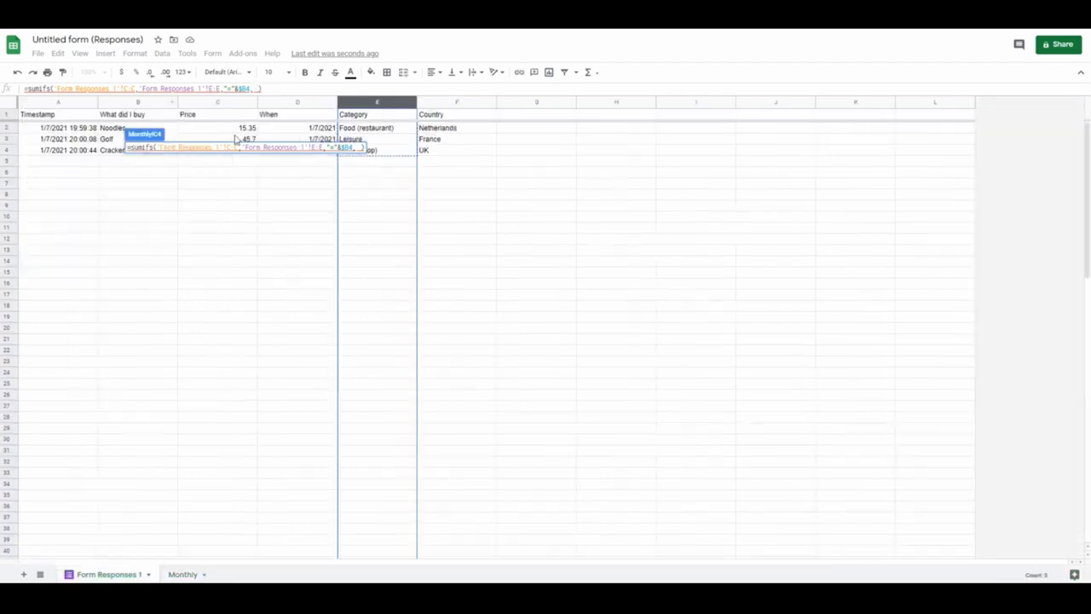
left_click(312, 104)
left_click(182, 573)
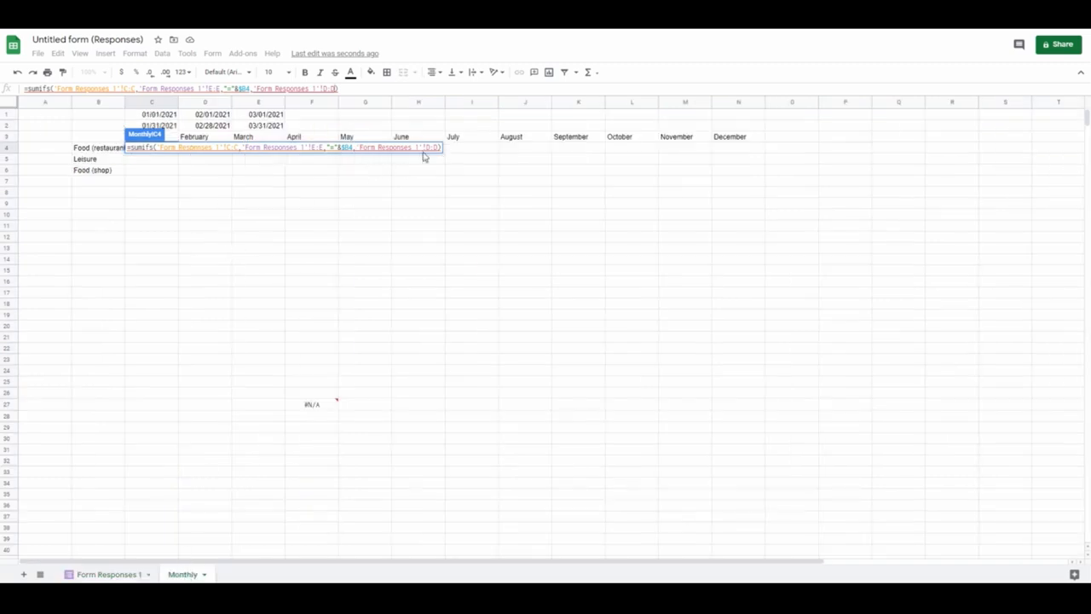
type(",")
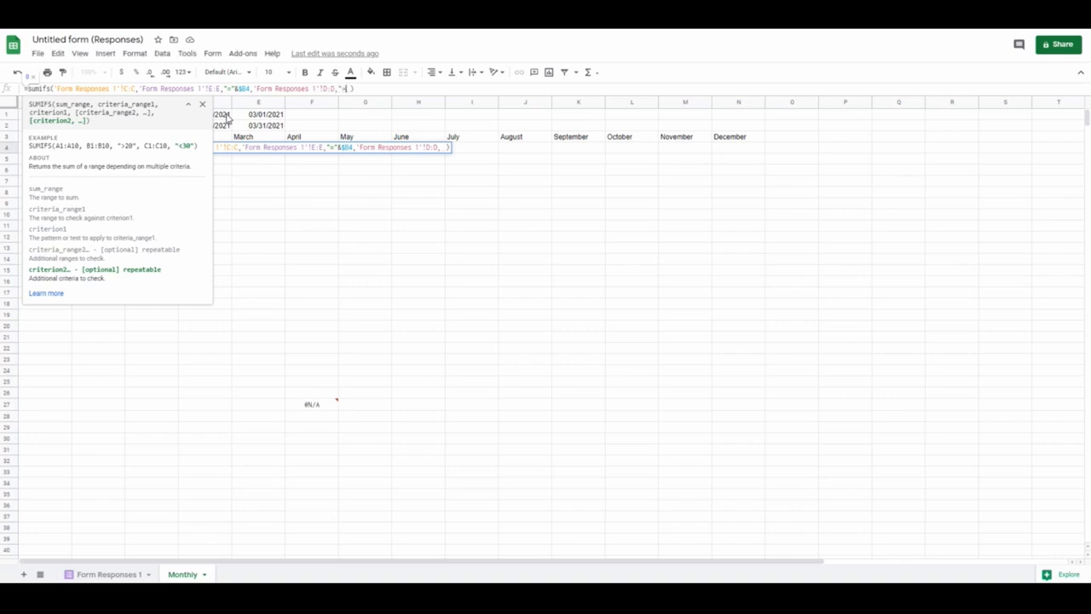
Try to complete the C4 formula with the start-date criterion ">="C1
type("\">\"")
left_click(204, 103)
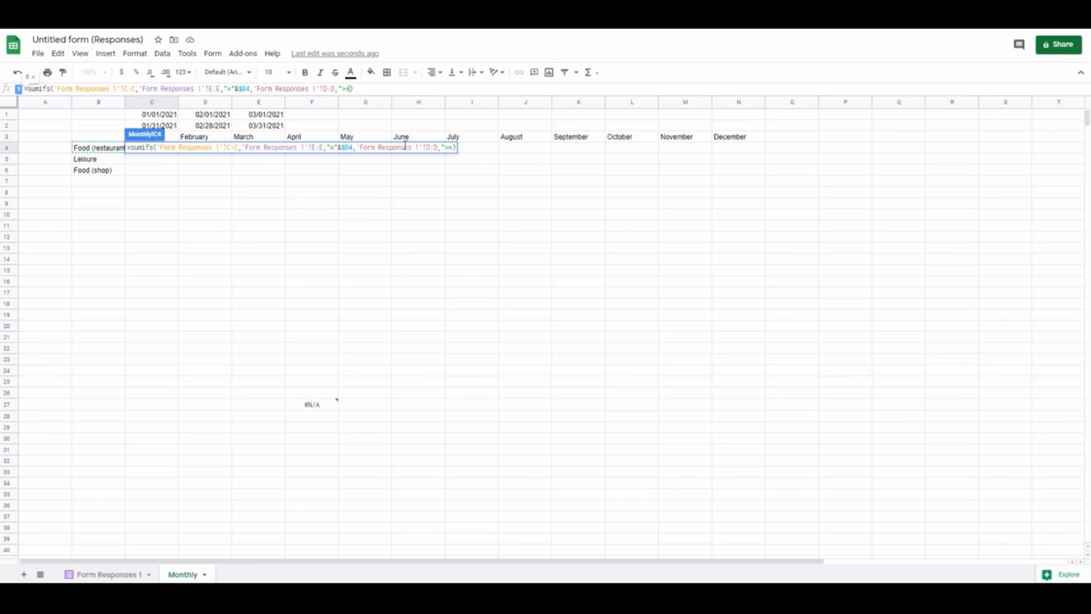
type("\"")
key("BackSpace")
key("BackSpace")
type("C!!")
key("BackSpace")
key("BackSpace")
type("1")
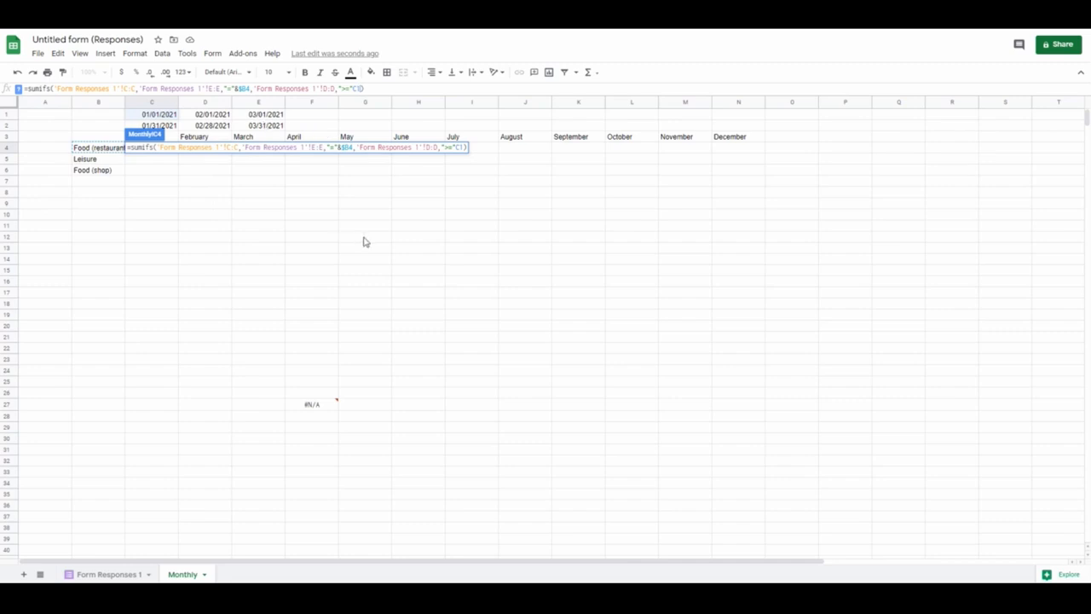
key("Return")
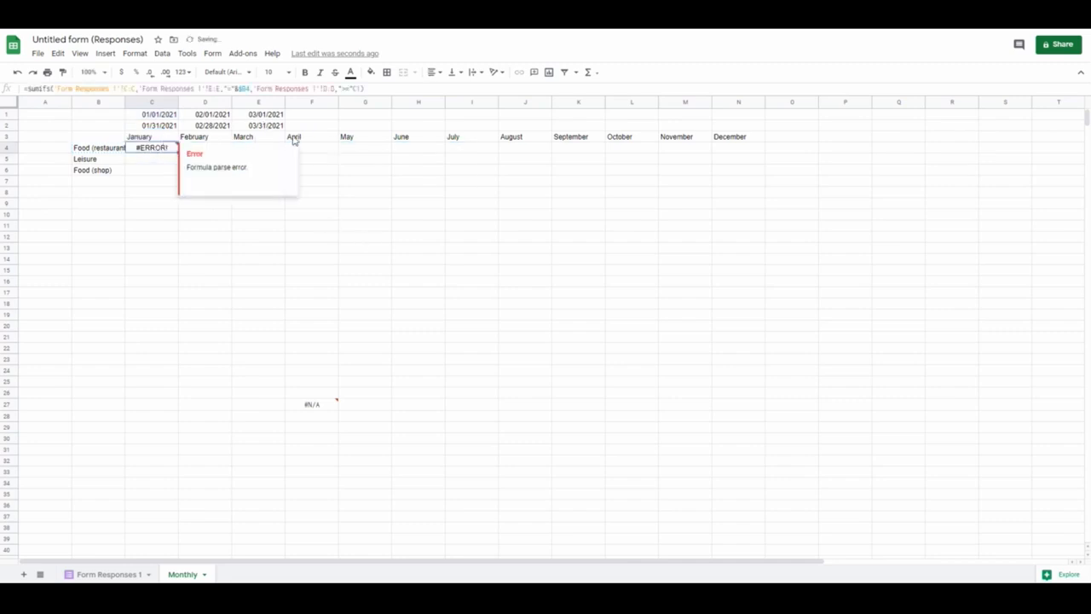
Correct the start-date criterion in the C4 formula to ">="&$C1, using the reference formula in F27 as a guide
left_click(361, 88)
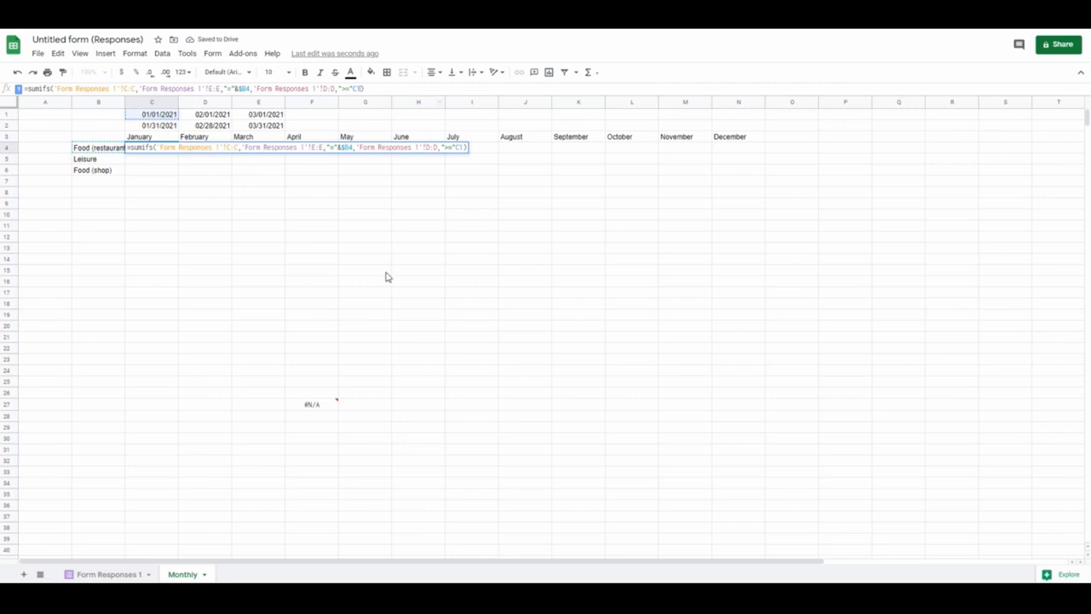
left_click(314, 404)
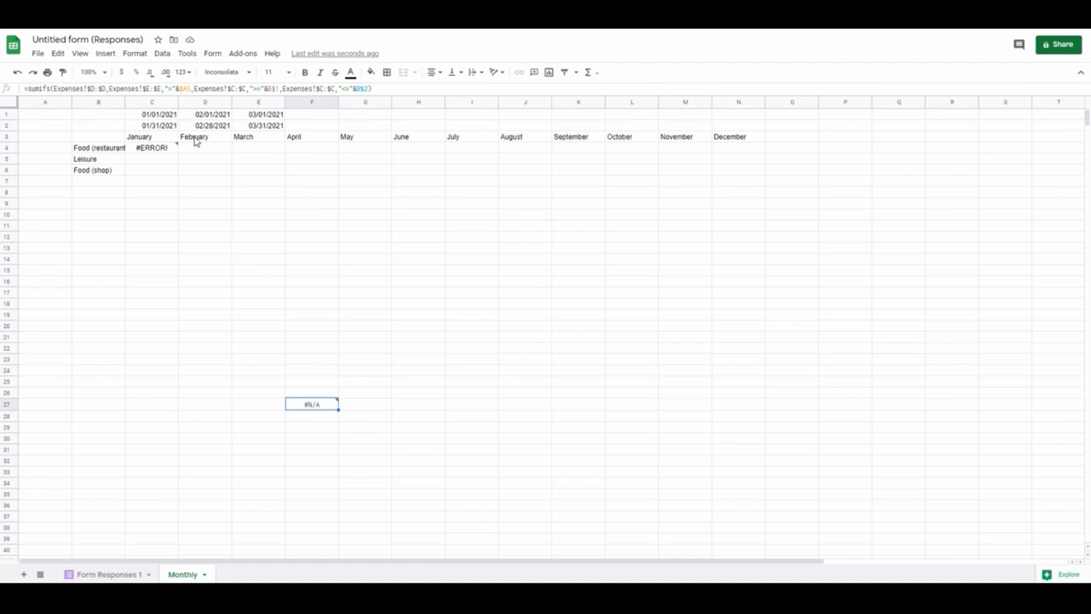
left_click(167, 150)
left_click(347, 88)
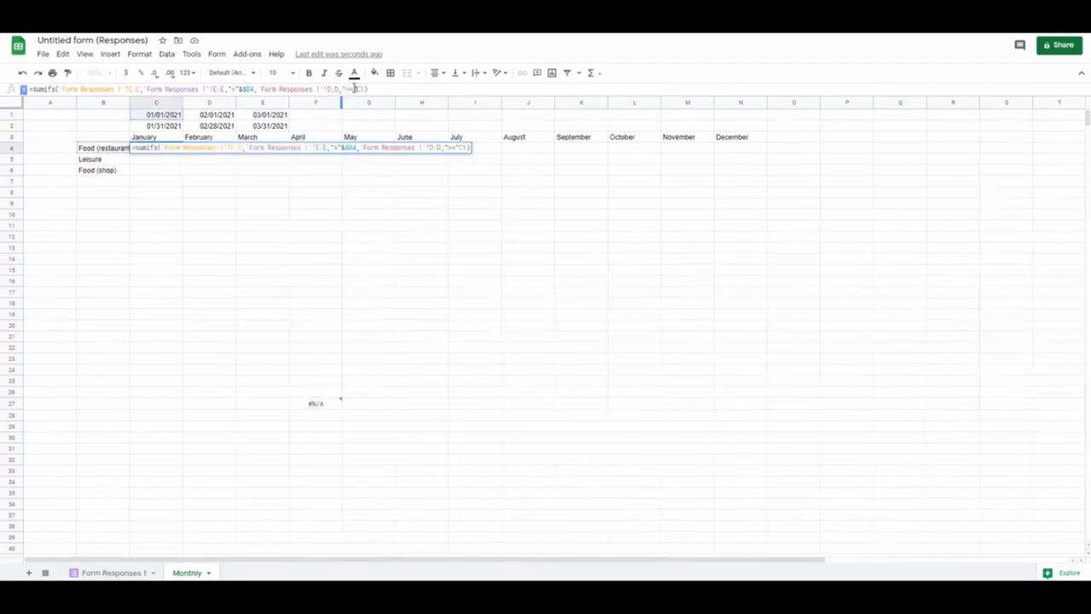
type("&")
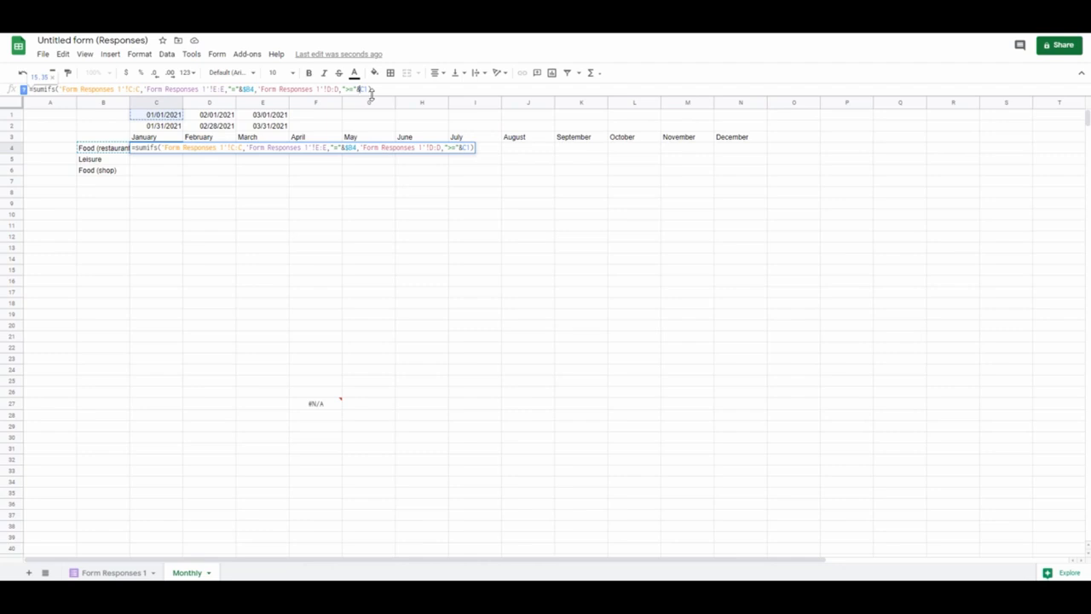
type("$")
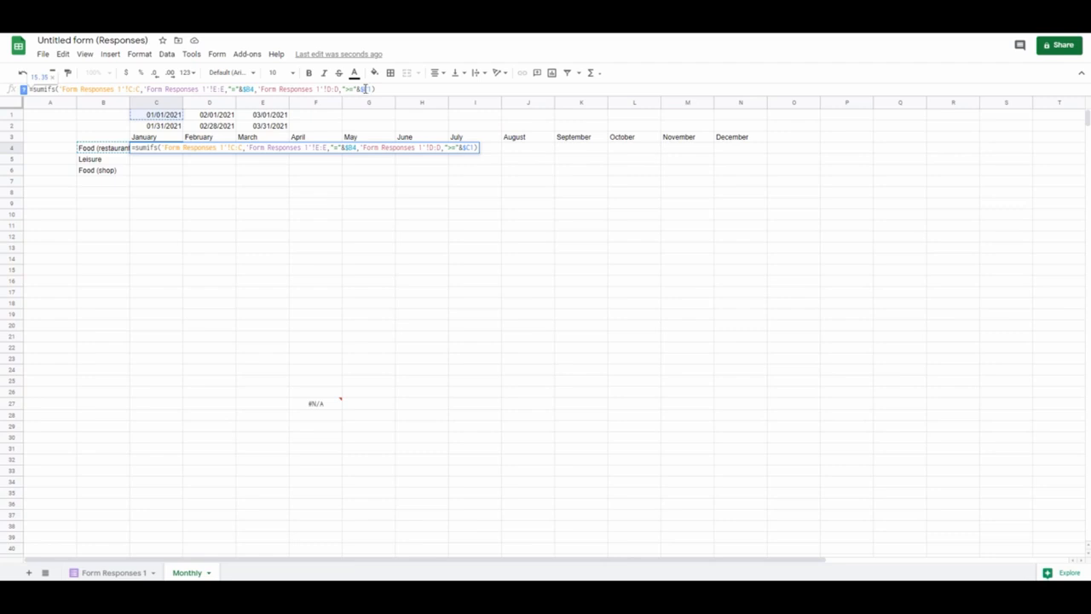
Try to lock the row of the start-date reference in C4 by changing the criterion to ">="&$=C$1
left_click(321, 404)
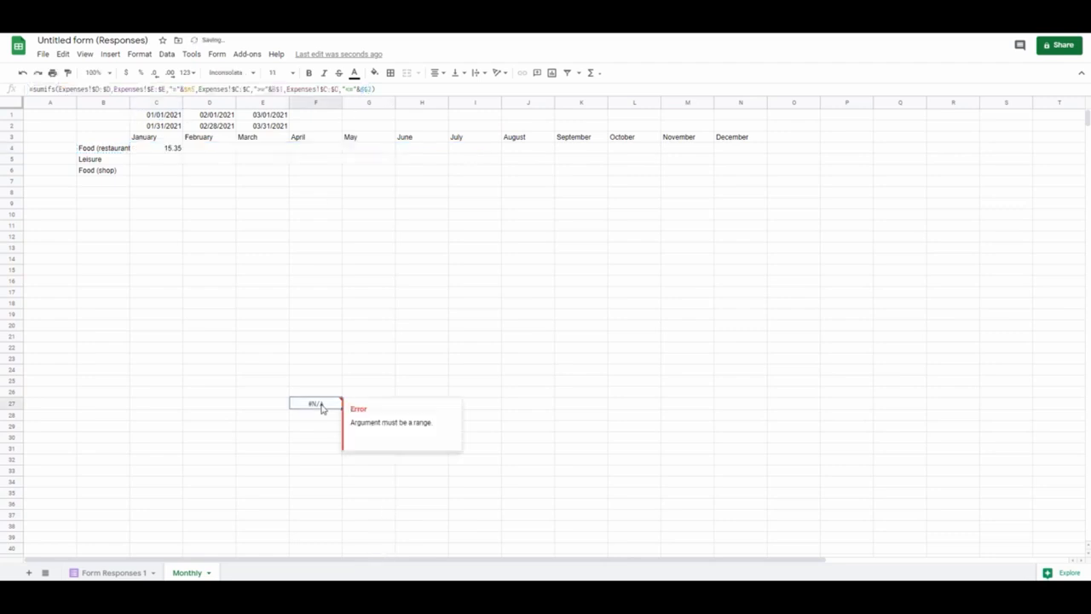
left_click(162, 148)
left_click(364, 88)
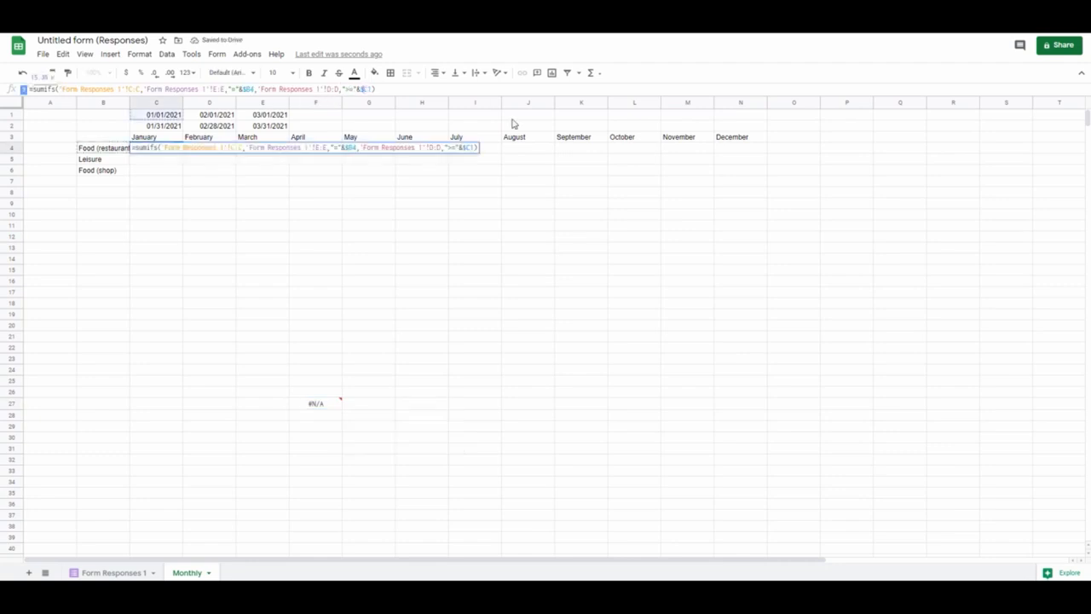
type("$=C$")
left_click(151, 170)
left_click(163, 152)
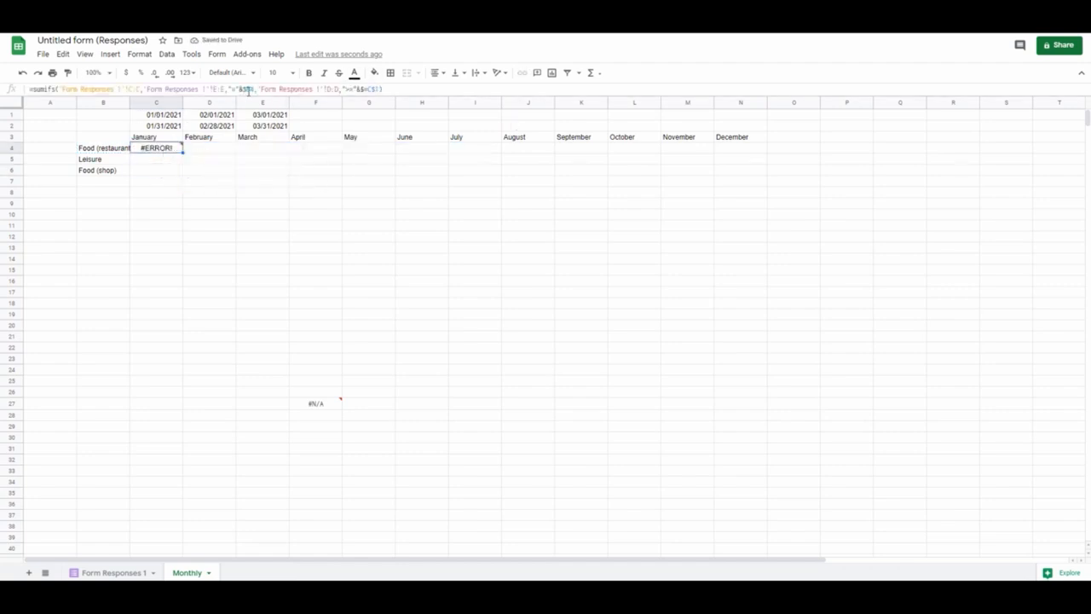
Duplicate the When column D:D range and its start-date criterion as an additional condition at the end of the C4 formula
left_click(379, 88)
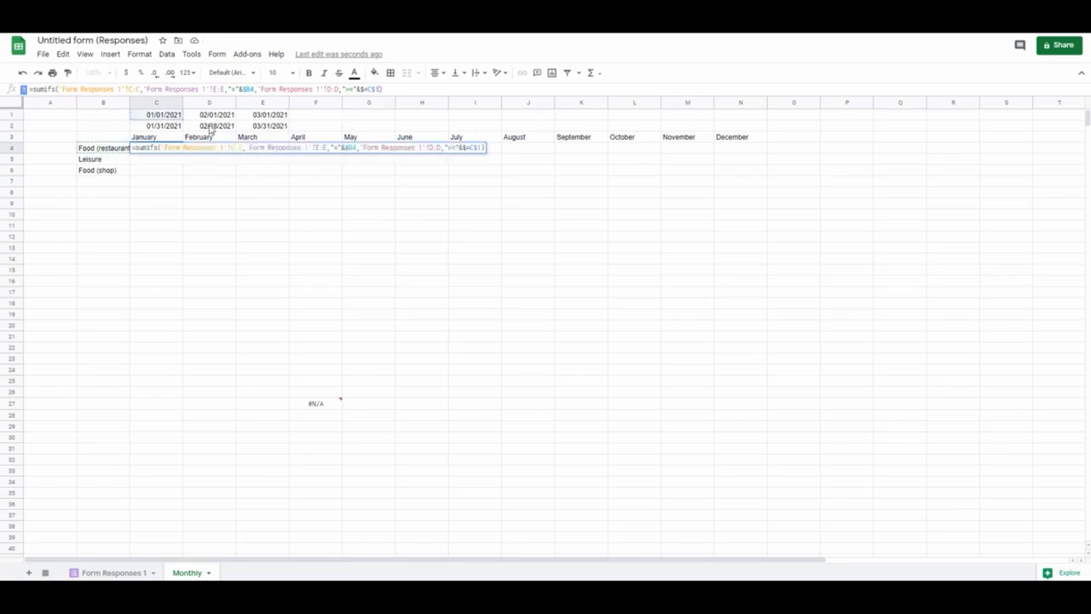
left_click_drag(381, 88, 263, 90)
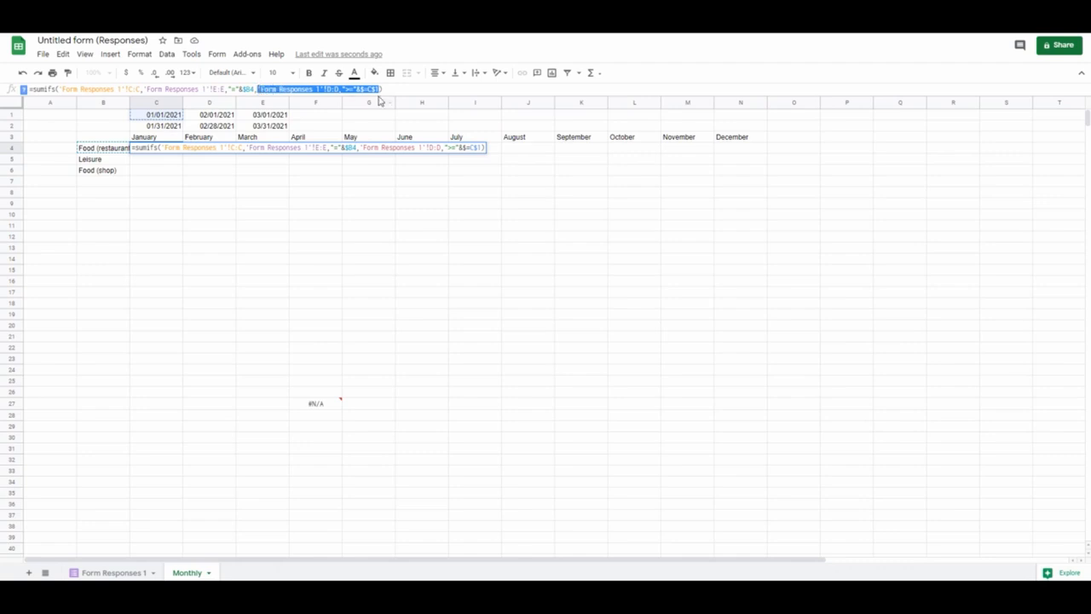
left_click(379, 95)
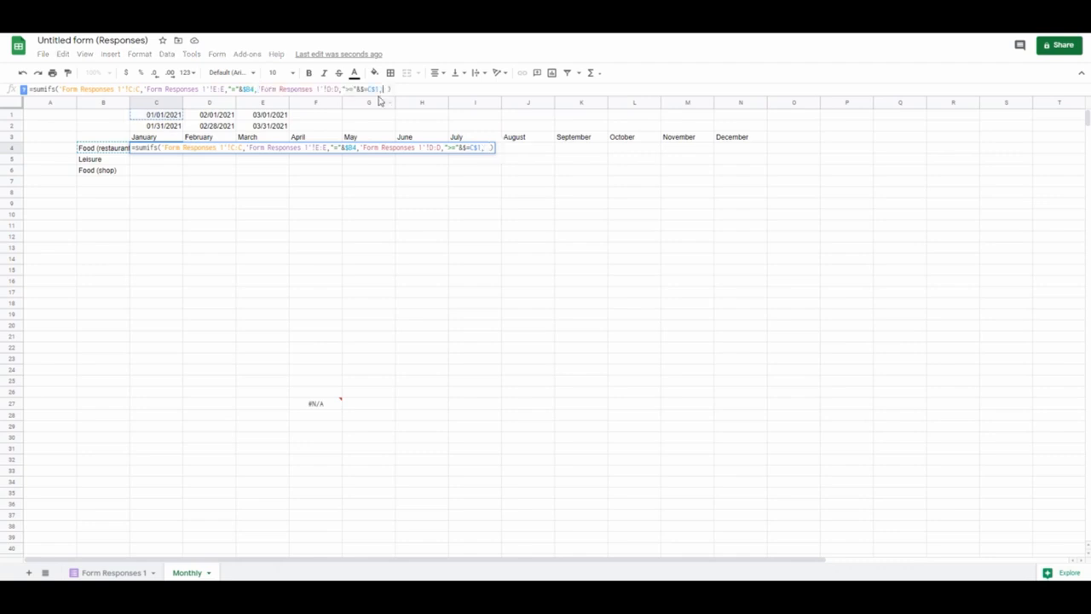
type("'Form Responses 1'!D:D,\">=\"&$=C$1")
Change the duplicated date condition in C4 to the operator "<=" with the end-date reference C$2, and enter the formula
key("Left")
key("Left")
key("Left")
key("Left")
key("Left")
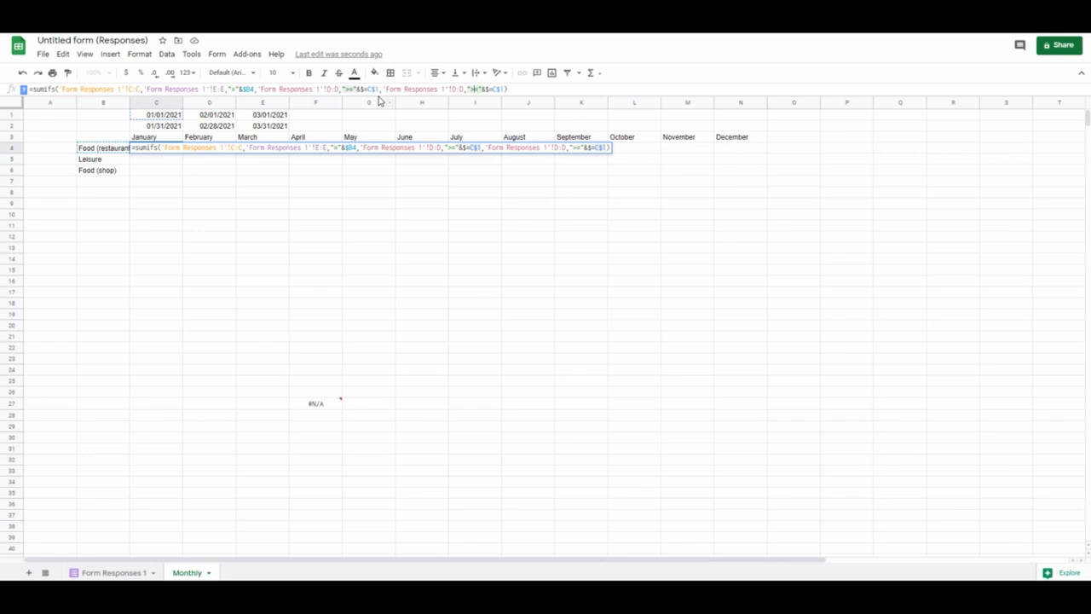
key("BackSpace")
type("<")
key("BackSpace")
type("2")
key("Return")
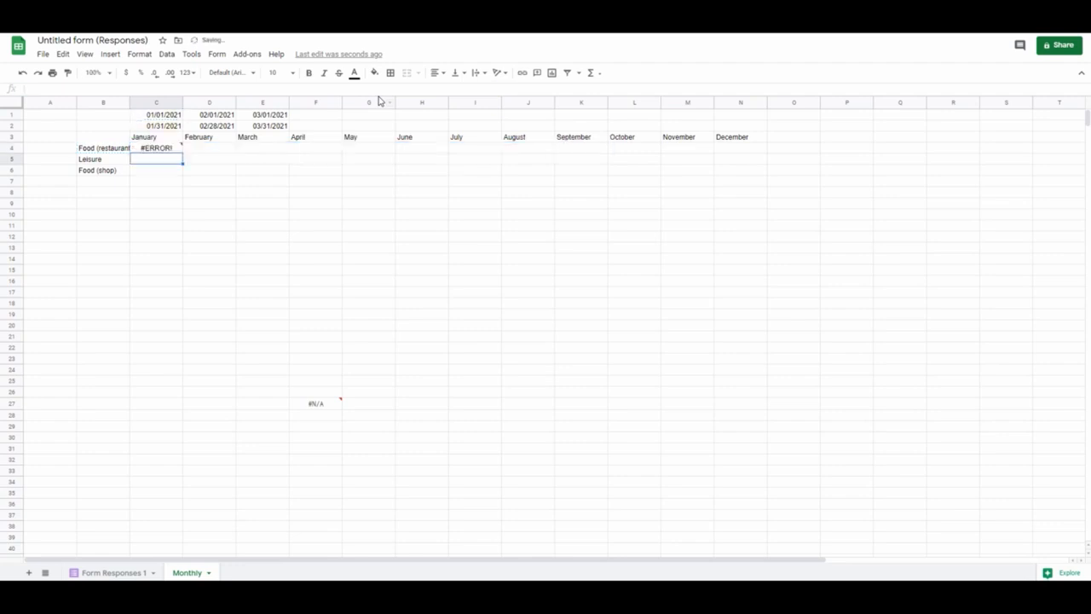
Compare C4 with the F27 reference formula and remove the stray "$=" from the start-date criterion, making it ">="&C$1
left_click(177, 151)
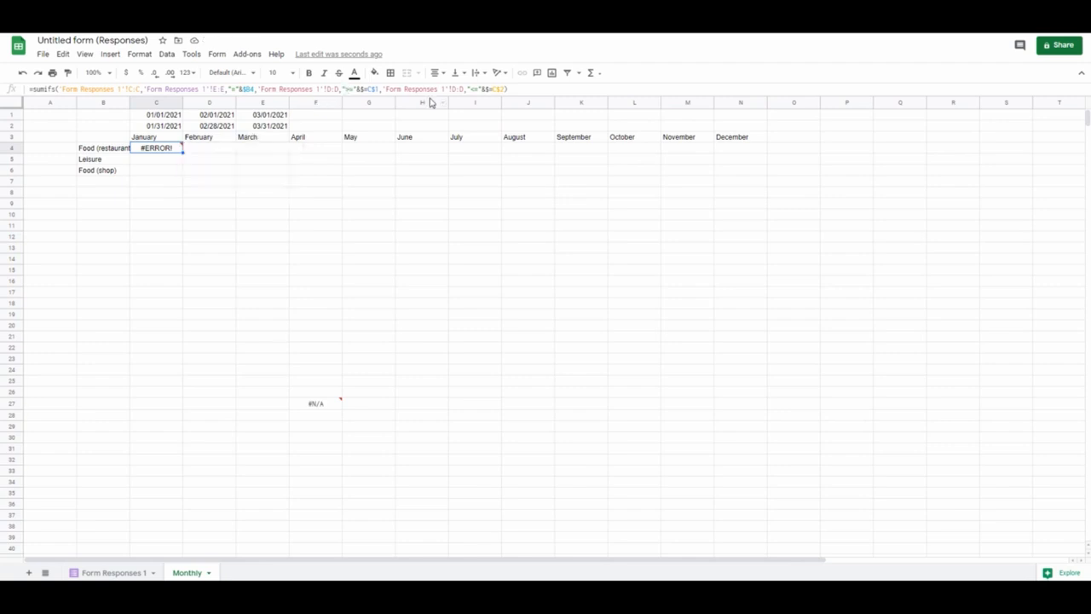
left_click(325, 404)
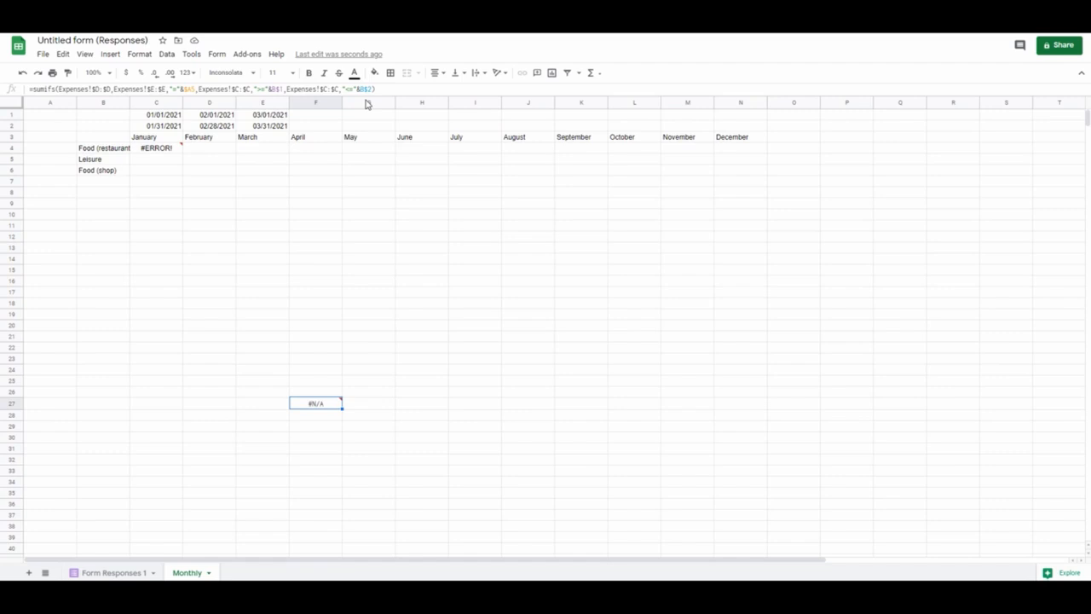
left_click(160, 150)
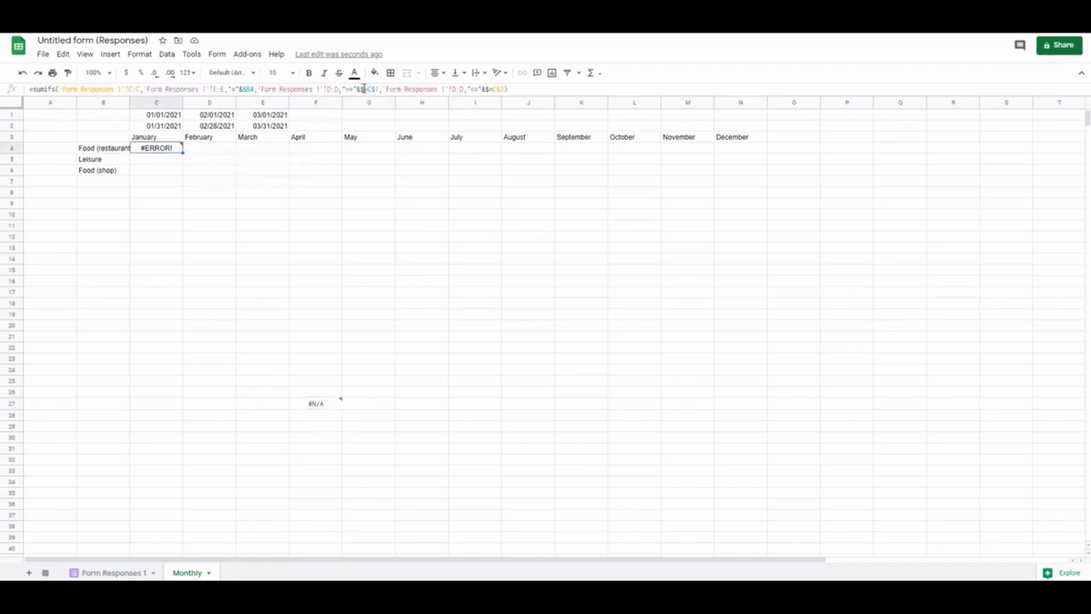
left_click(358, 88)
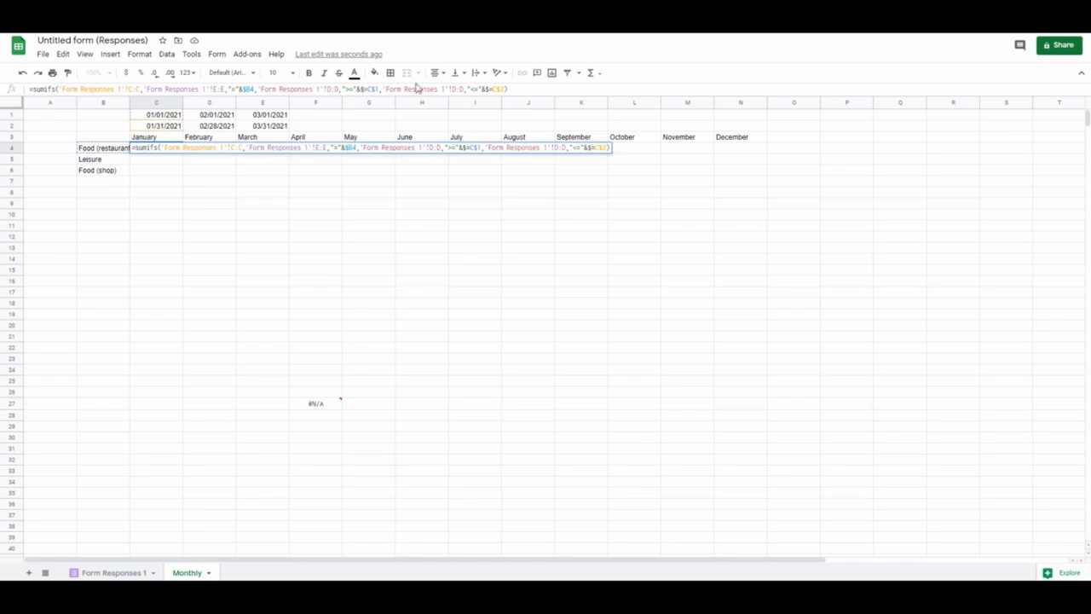
key("BackSpace")
key("BackSpace")
key("Return")
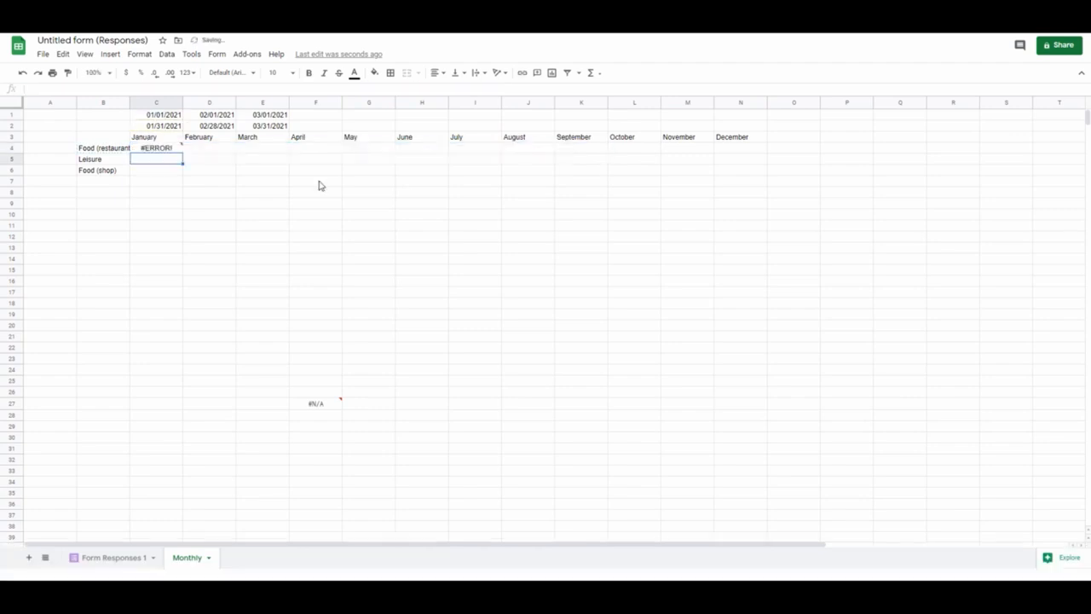
Remove the stray "$=" from the end-date criterion in C4 so it reads "<="&C$2, and enter the formula
left_click(174, 152)
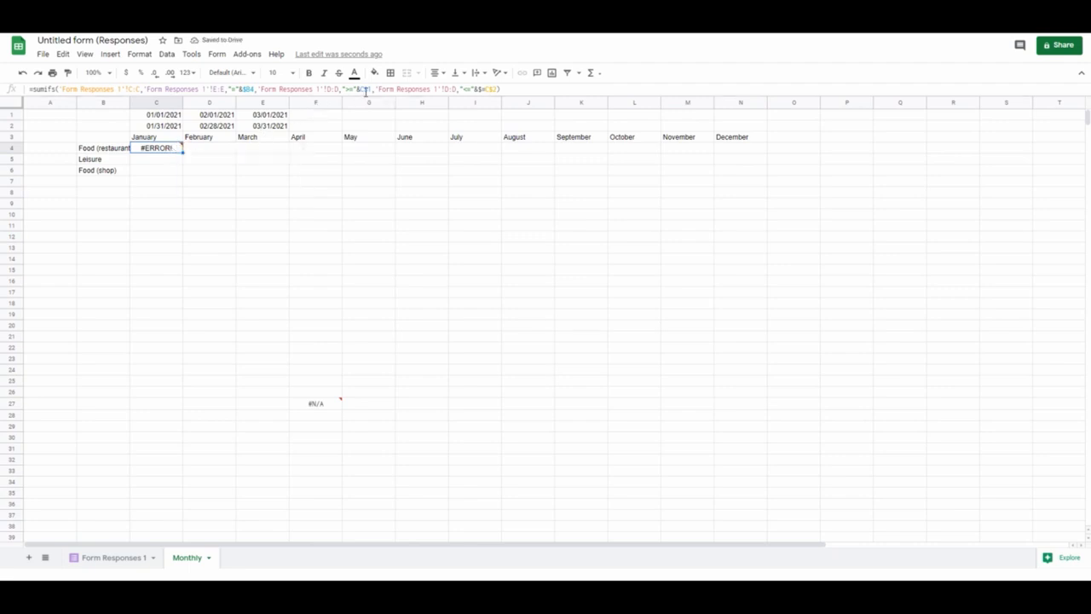
left_click(487, 89)
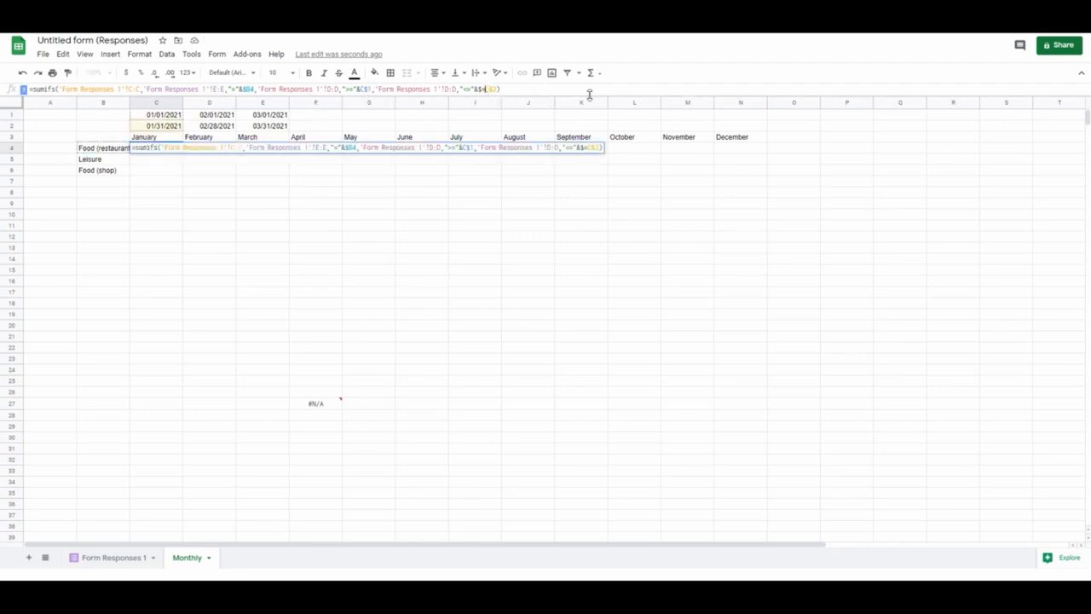
key("BackSpace")
key("BackSpace")
key("BackSpace")
key("Return")
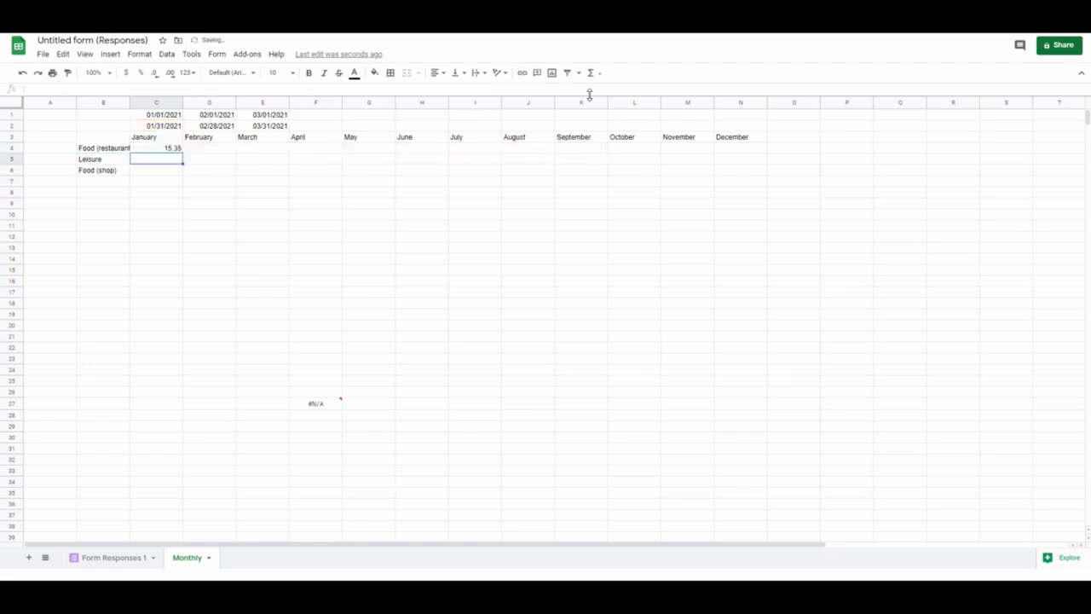
Make the sum range in the C4 formula absolute as $C:$C, following the F27 reference formula
left_click(166, 148)
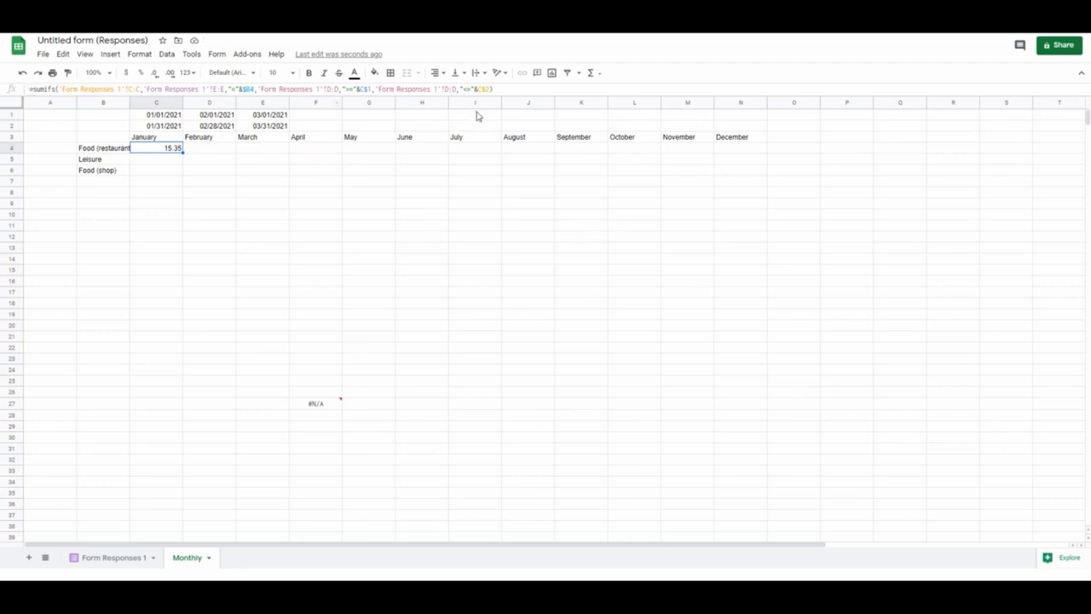
left_click(318, 406)
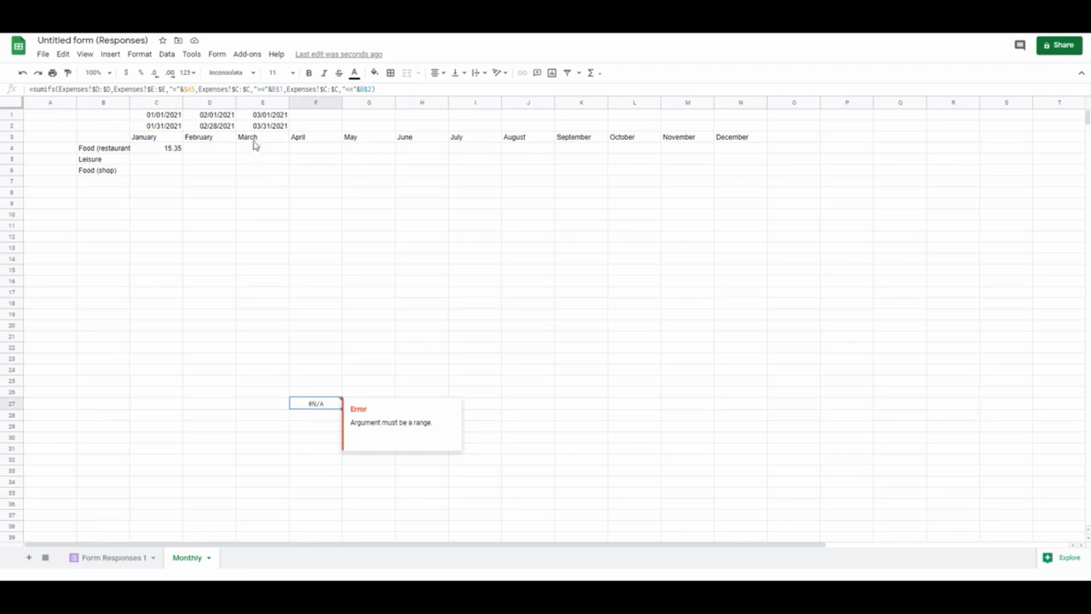
left_click(93, 88)
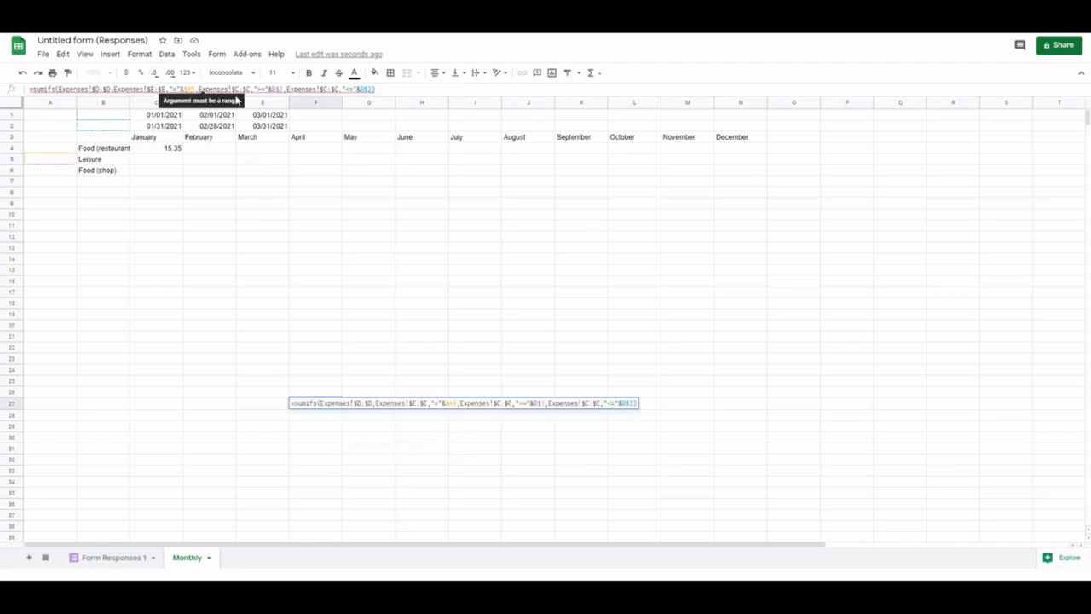
left_click(173, 139)
left_click(150, 150)
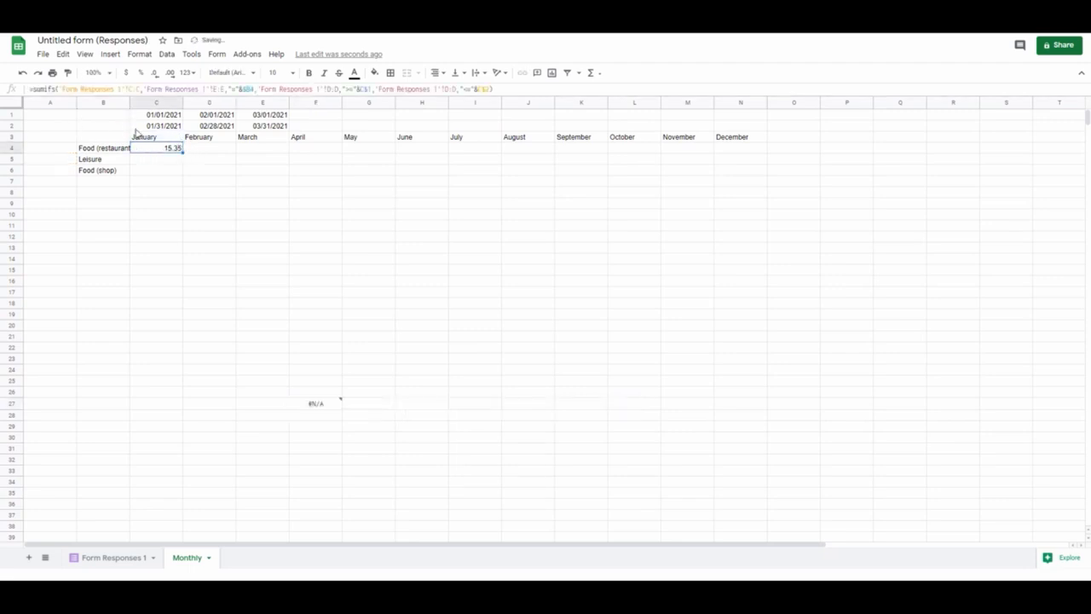
left_click(131, 89)
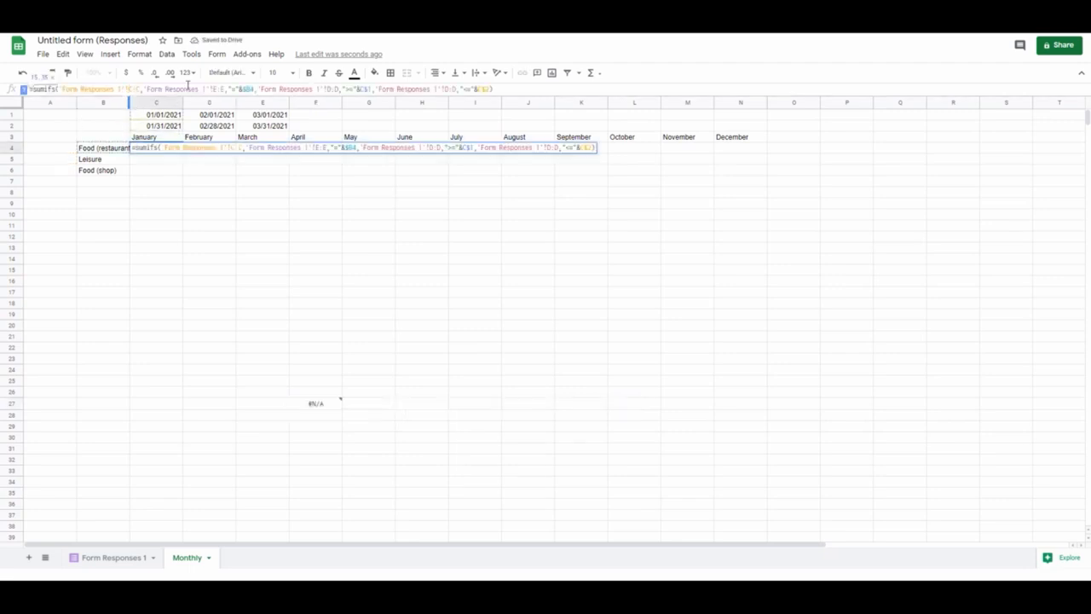
type("$")
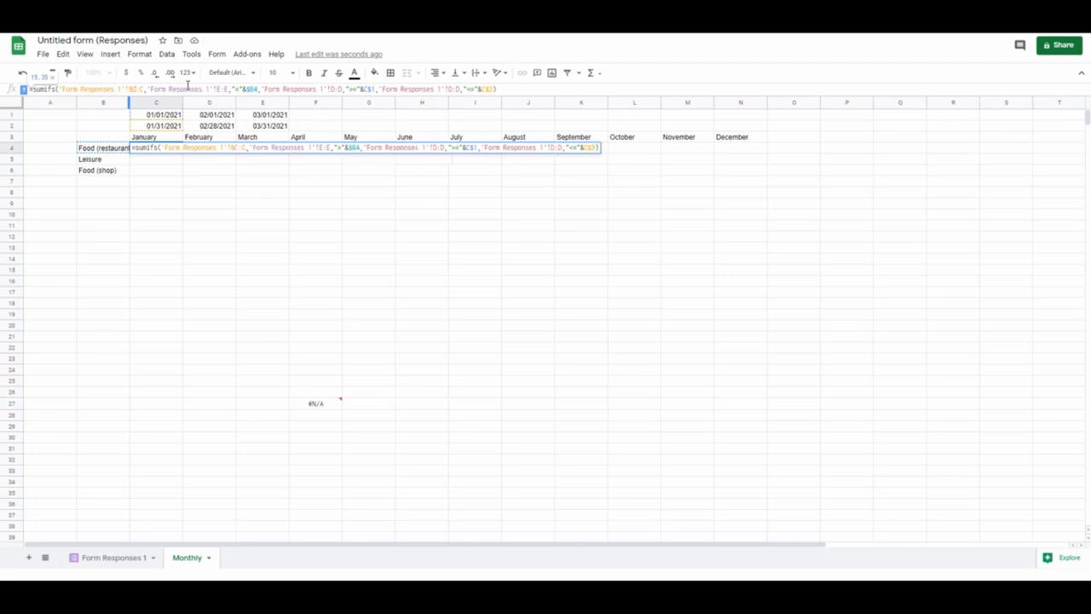
key("Right")
key("Right")
type("$C:")
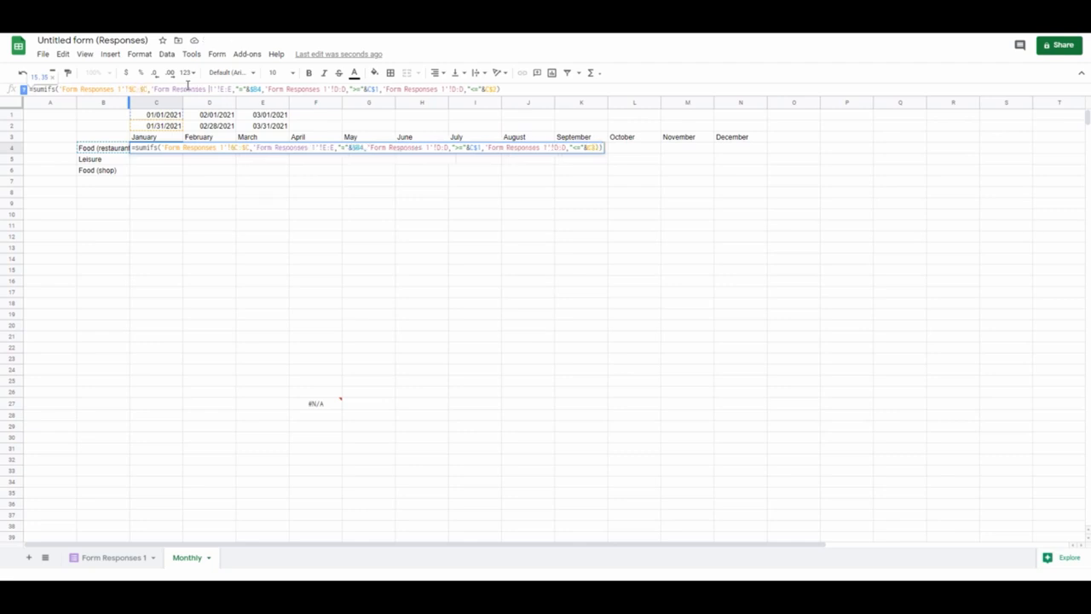
Make the Category criteria range in the C4 formula absolute as $E:$E
type("$")
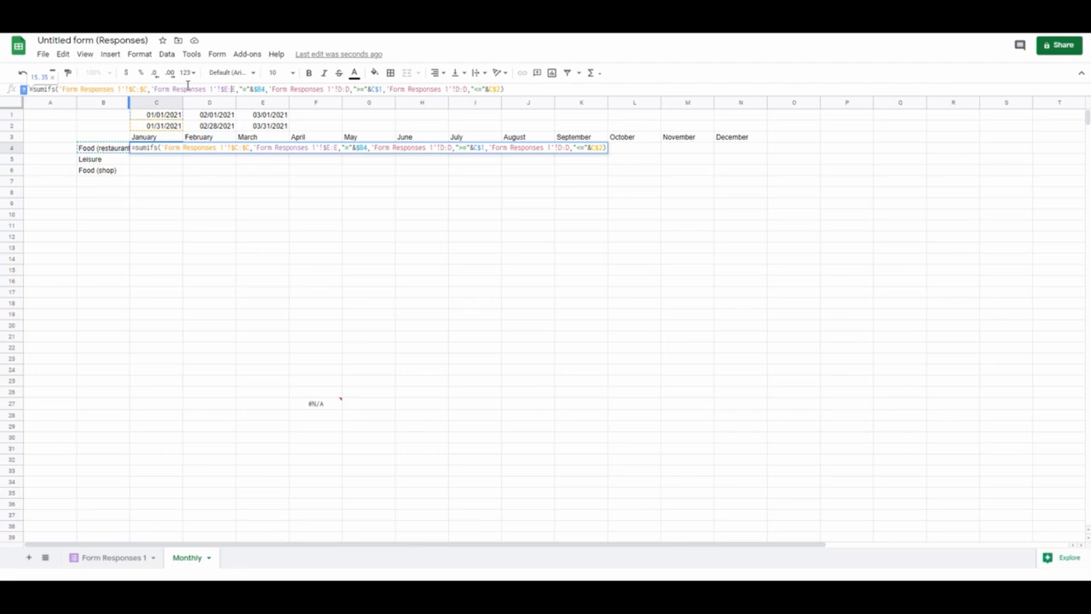
key("Right")
key("Right")
type("$")
Make the criteria range of the start-date condition in the C4 formula absolute as $D:$D
key("Right")
key("Right")
key("Right")
key("Right")
key("Right")
key("Right")
key("Right")
key("Right")
key("Right")
key("Right")
key("Right")
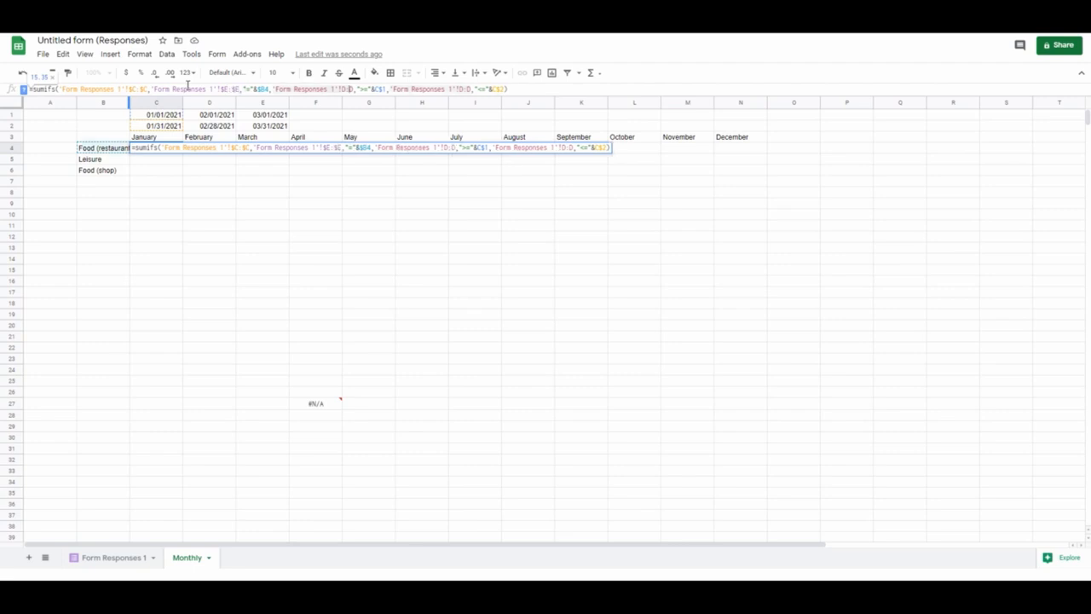
type("$")
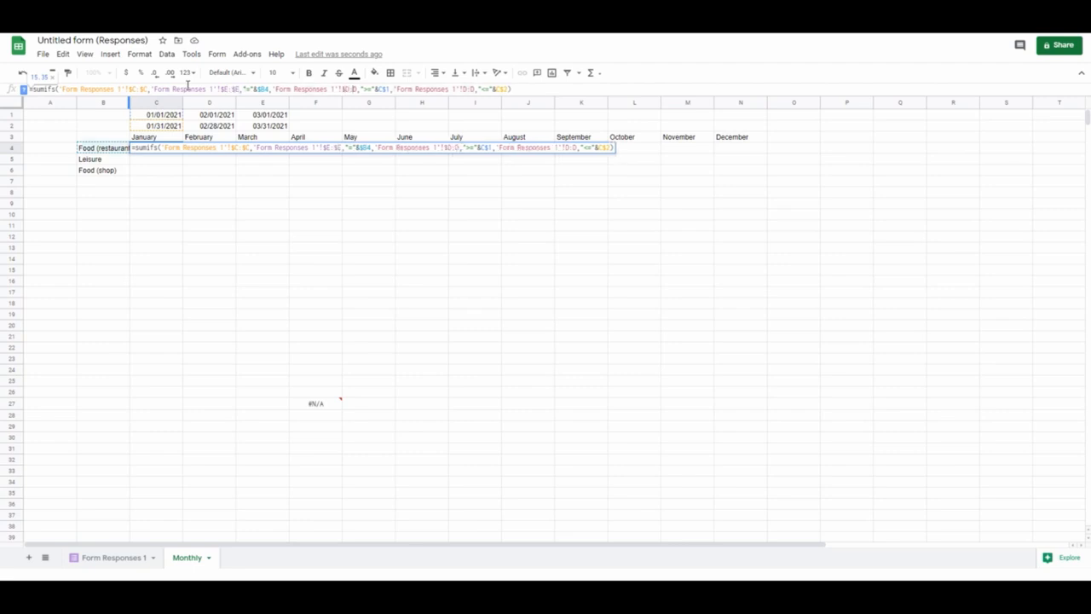
key("Right")
key("Right")
type("$C:")
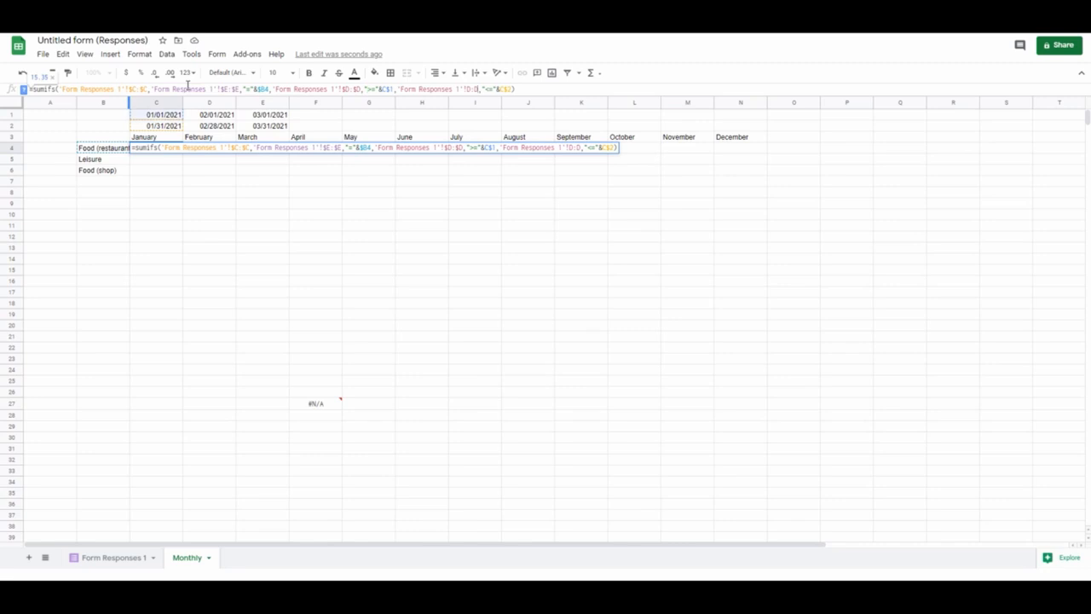
Make the criteria range of the end-date condition in C4 absolute as $D:$D and enter the formula
type("$")
key("Right")
key("Right")
type("$")
key("Return")
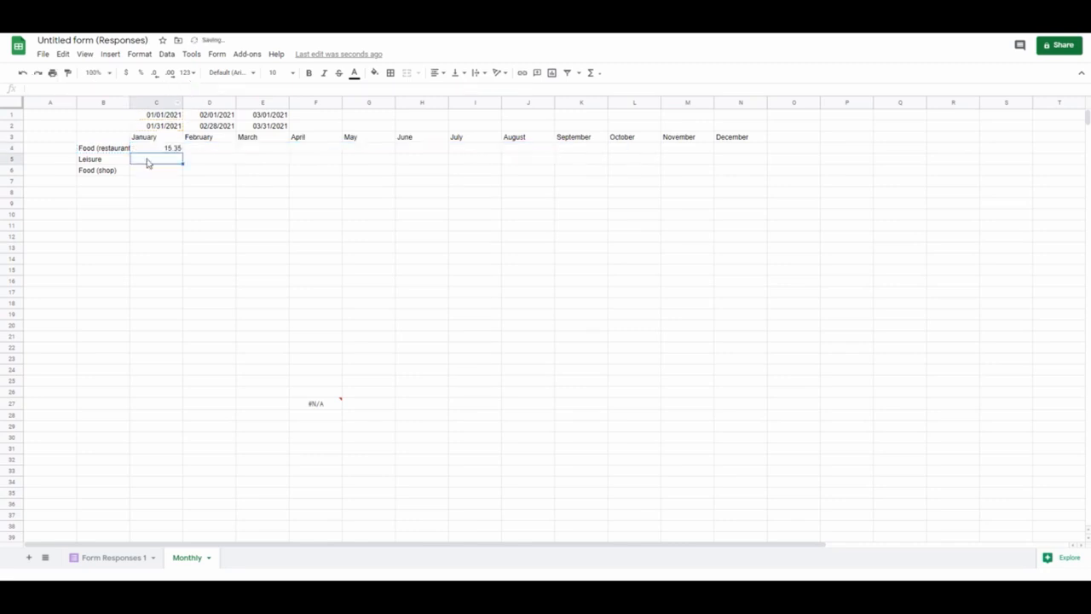
Fill the C4 formula down to C6 to cover the Leisure and Food (shop) rows for January
left_click(169, 193)
left_click(163, 149)
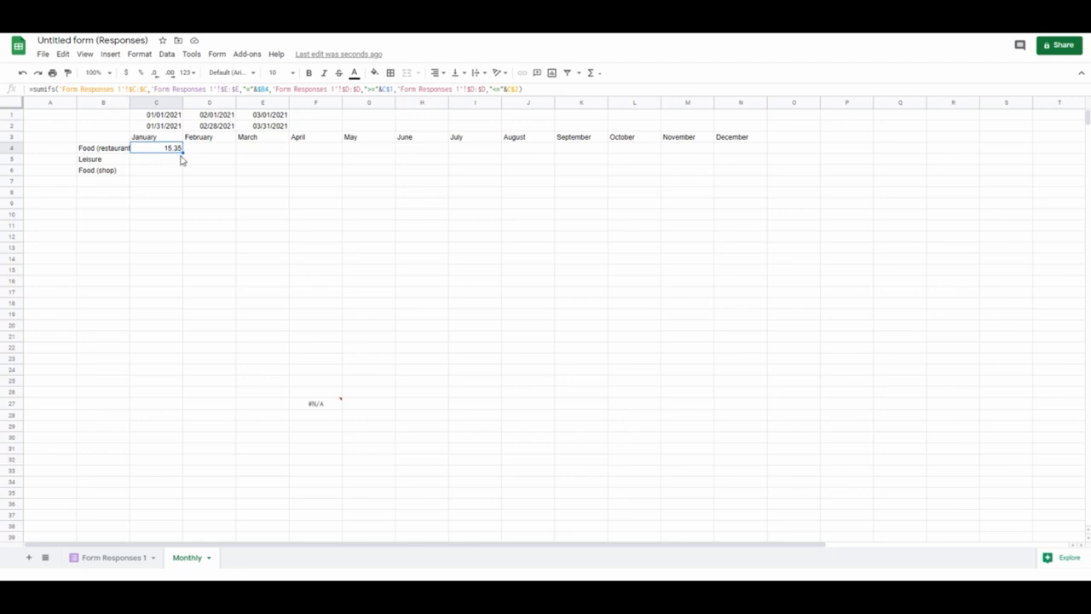
left_click_drag(183, 150, 180, 173)
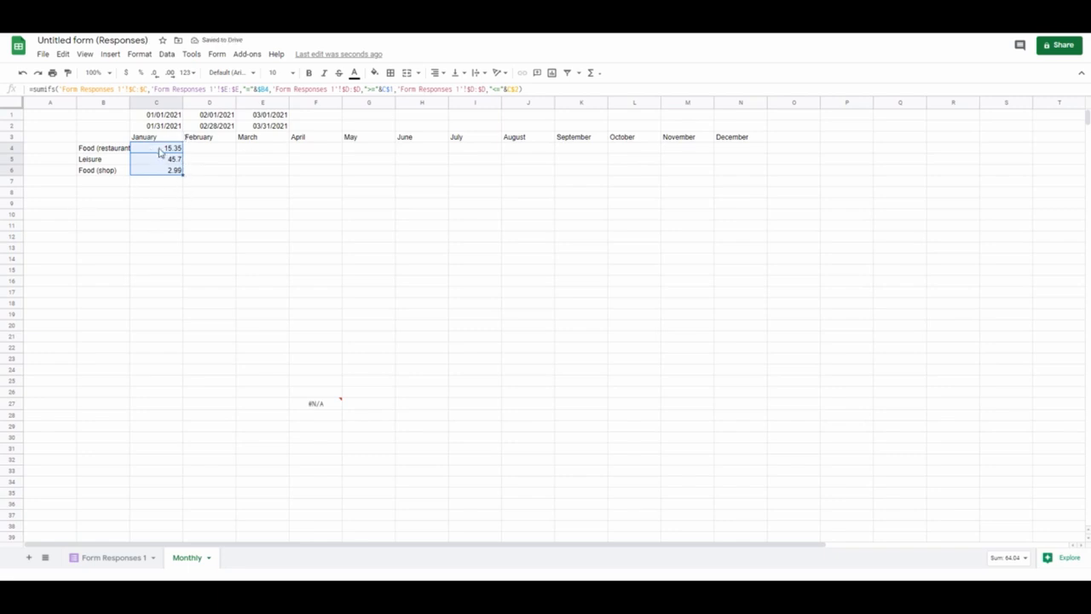
Fill the January formulas in C4:C6 across to the December column for all three categories
left_click_drag(183, 172, 754, 176)
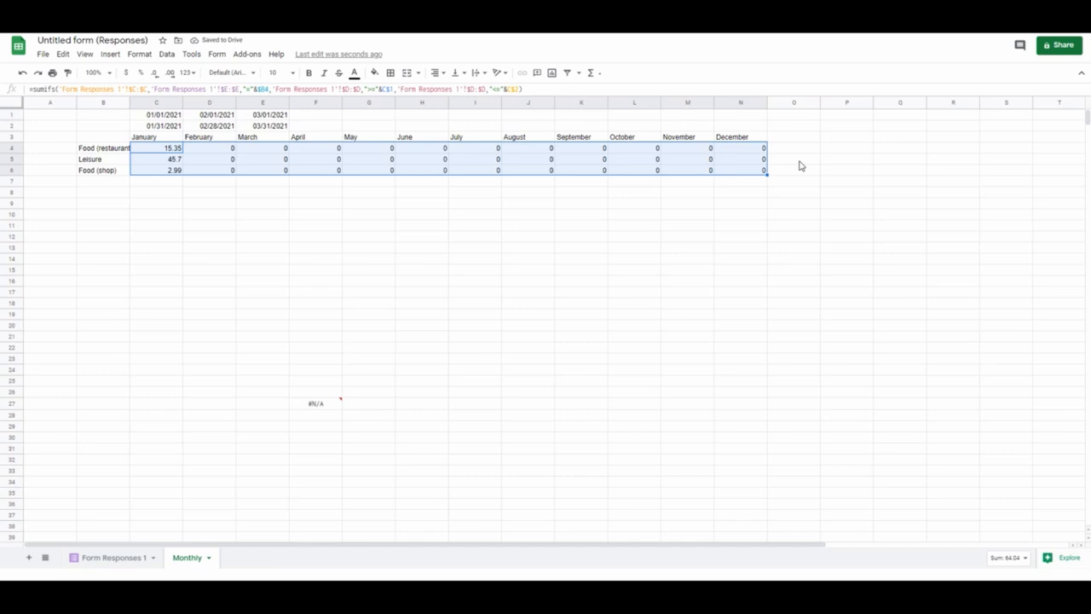
Change the Crackers (Shop) response's category to Food (restaurant) and check the January totals on the Monthly sheet
left_click(111, 557)
left_click(309, 140)
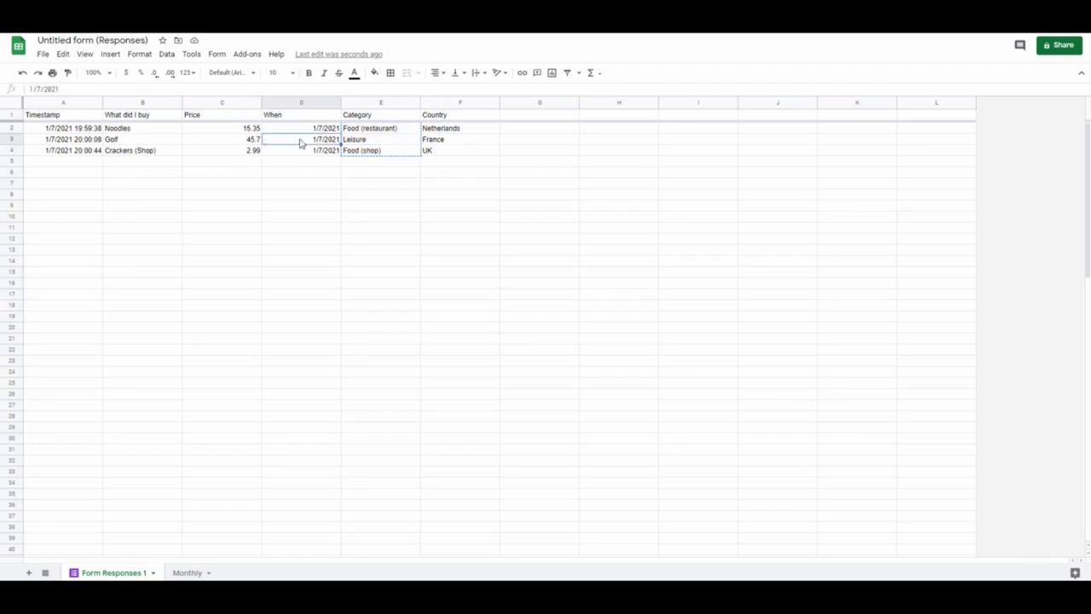
left_click(385, 156)
left_click(378, 130)
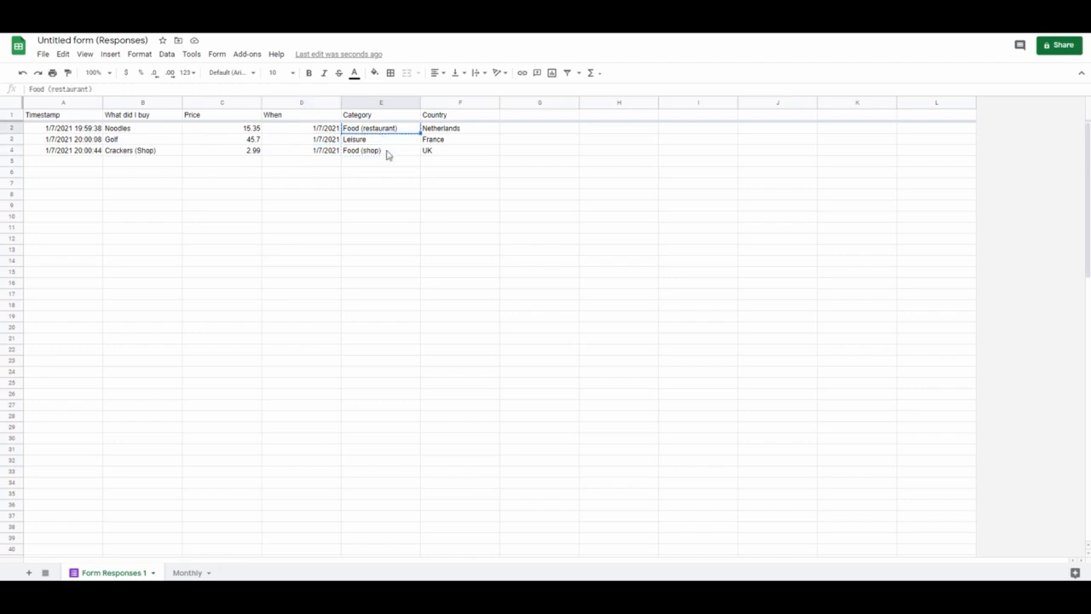
left_click(388, 156)
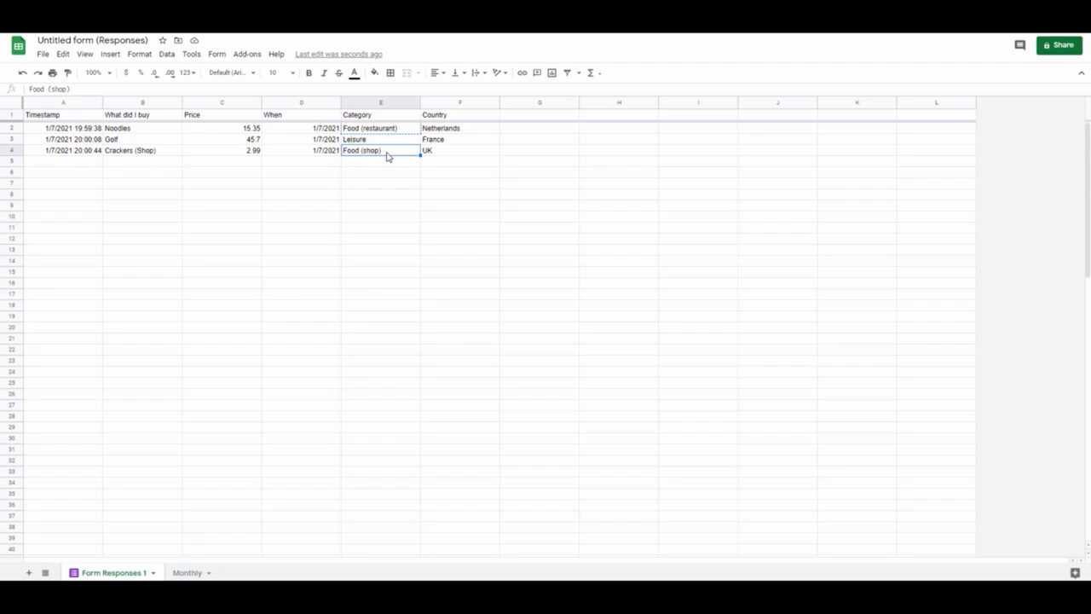
type("Food (restaurant)")
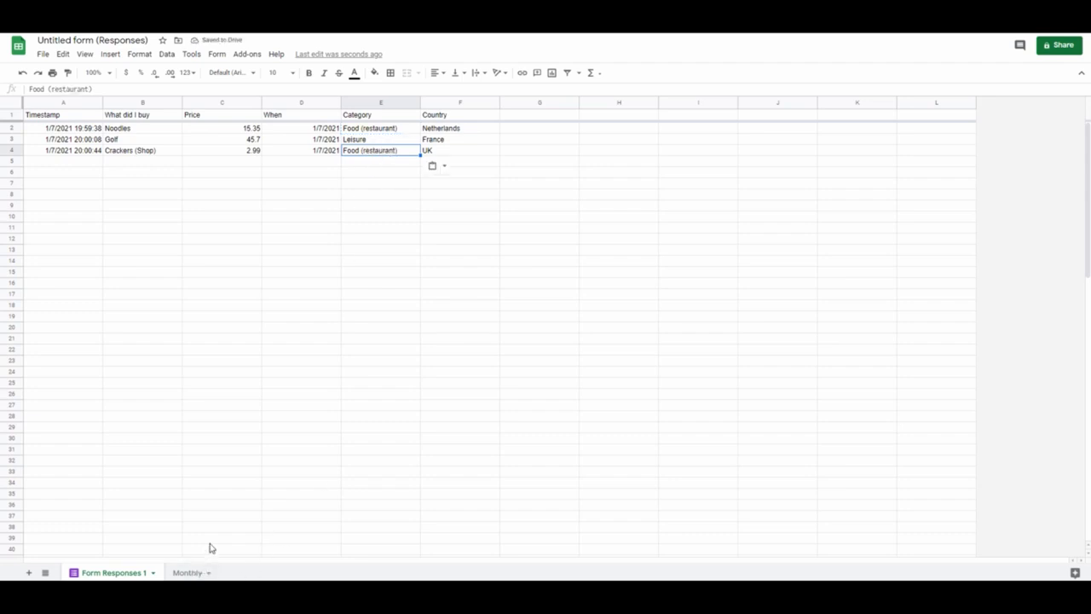
left_click(187, 572)
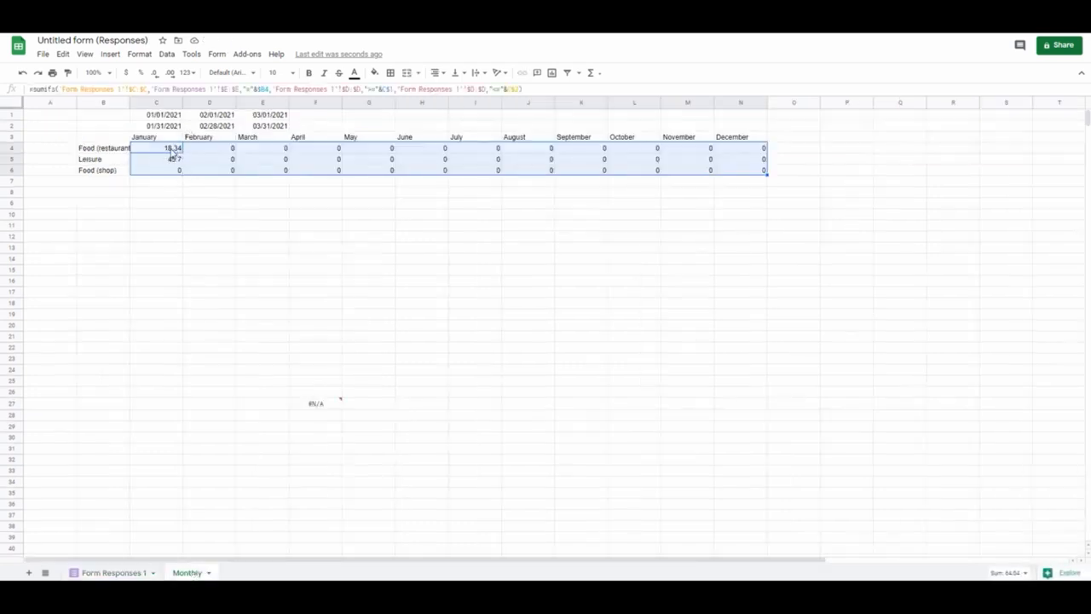
Set the When date of the Crackers (Shop) response to 12/7/2021 and check the Monthly sheet
left_click(109, 572)
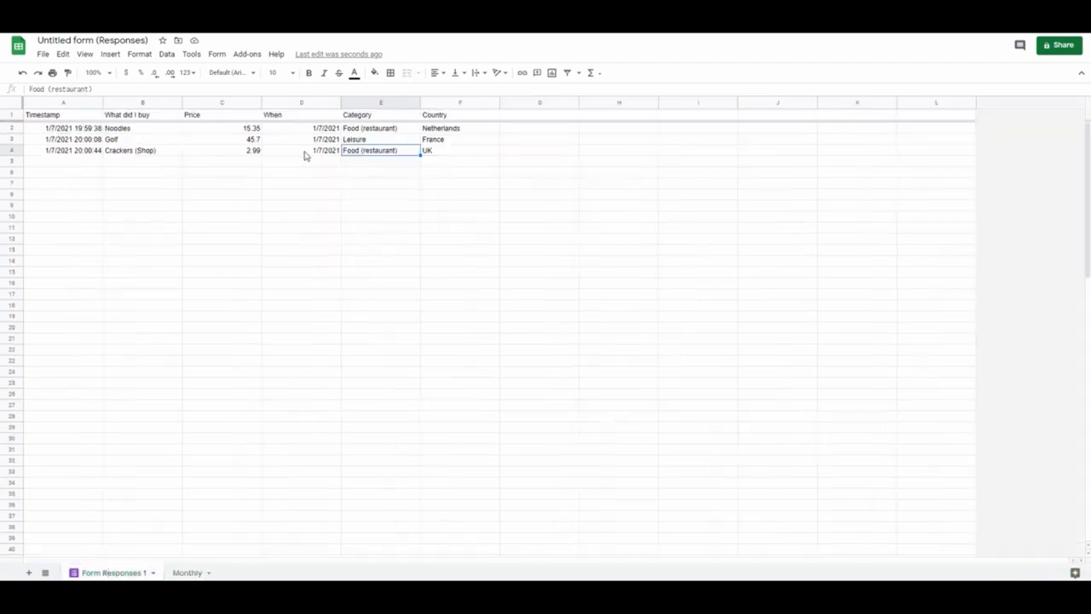
left_click(311, 154)
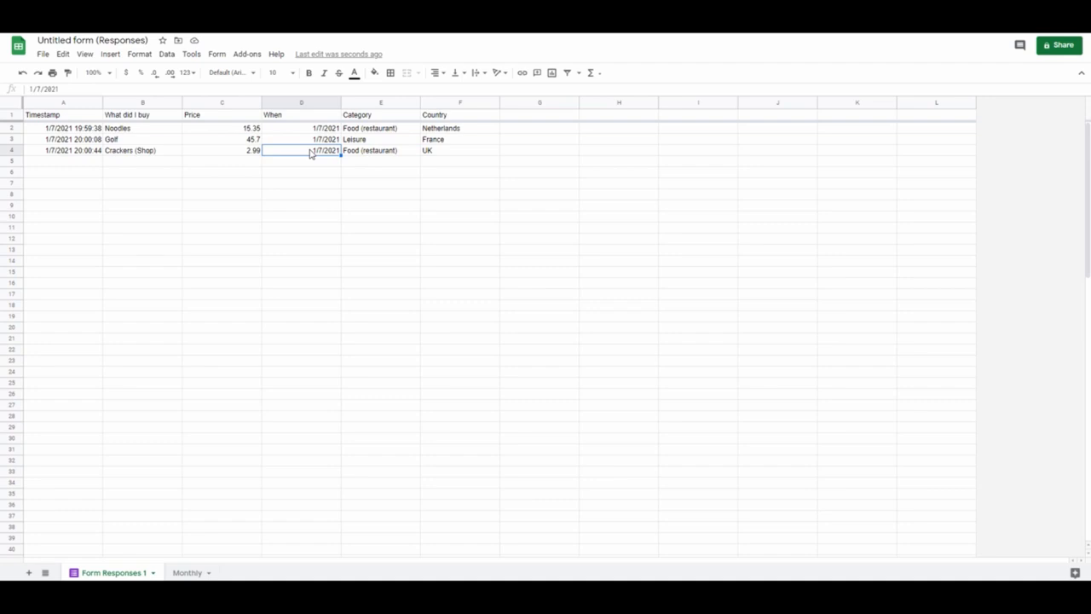
key("Left")
double_click(312, 152)
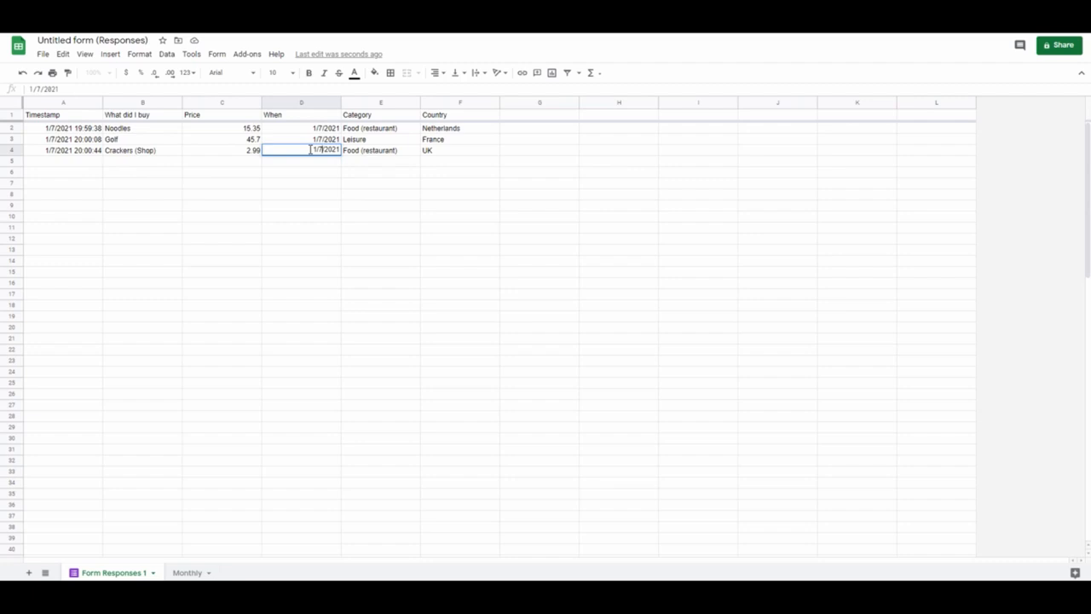
type("2")
key("Return")
left_click(183, 573)
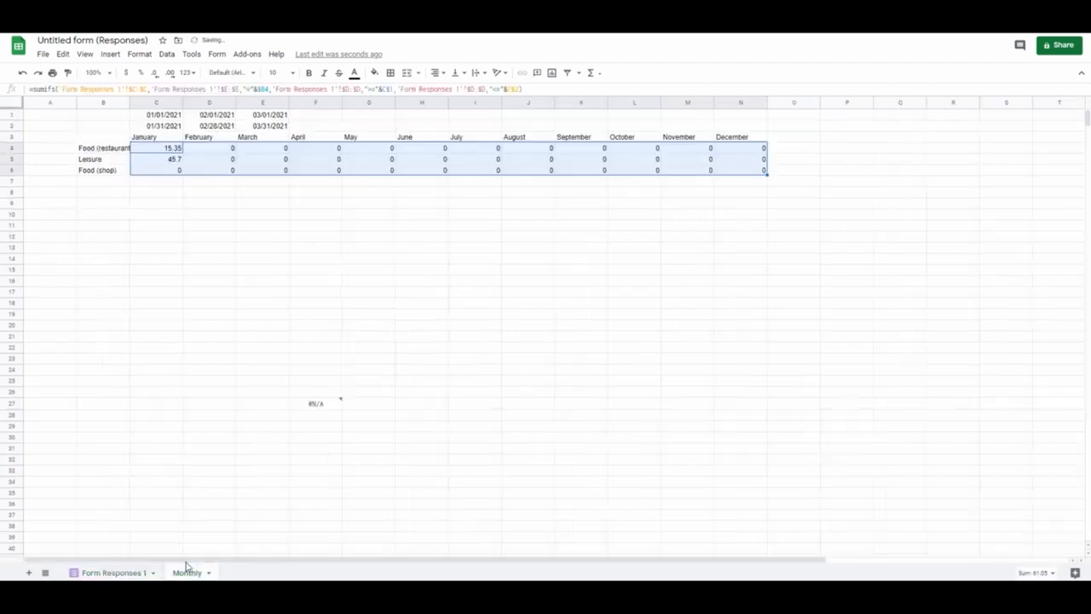
left_click(132, 573)
left_click(324, 154)
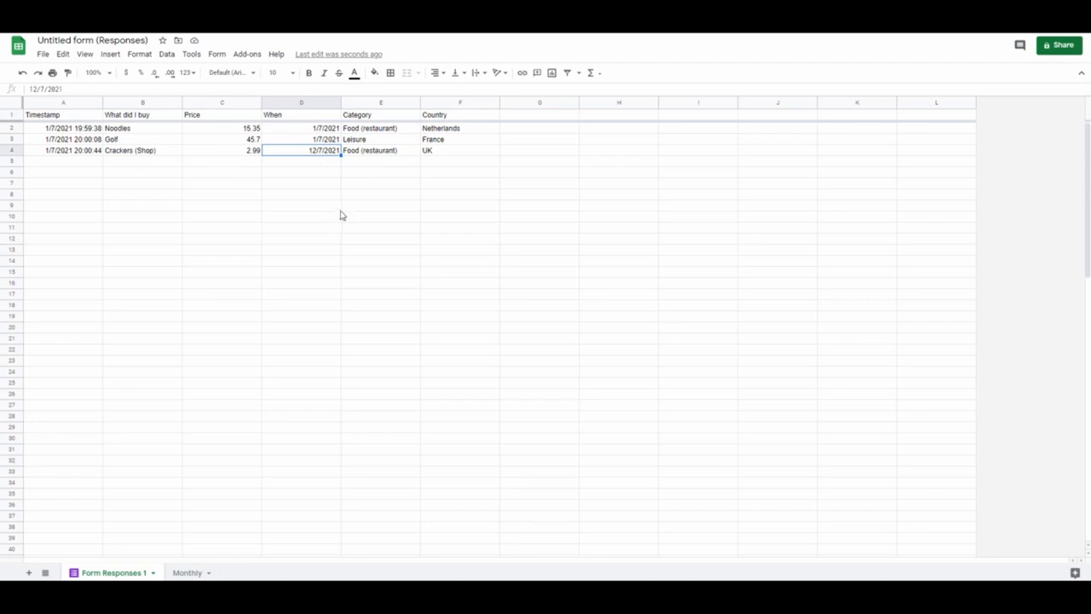
Enter December's start date 12/01/2021 in N1 and end date 12/31/2021 in N2 on the Monthly sheet, and inspect December's Food (restaurant) total
left_click(192, 572)
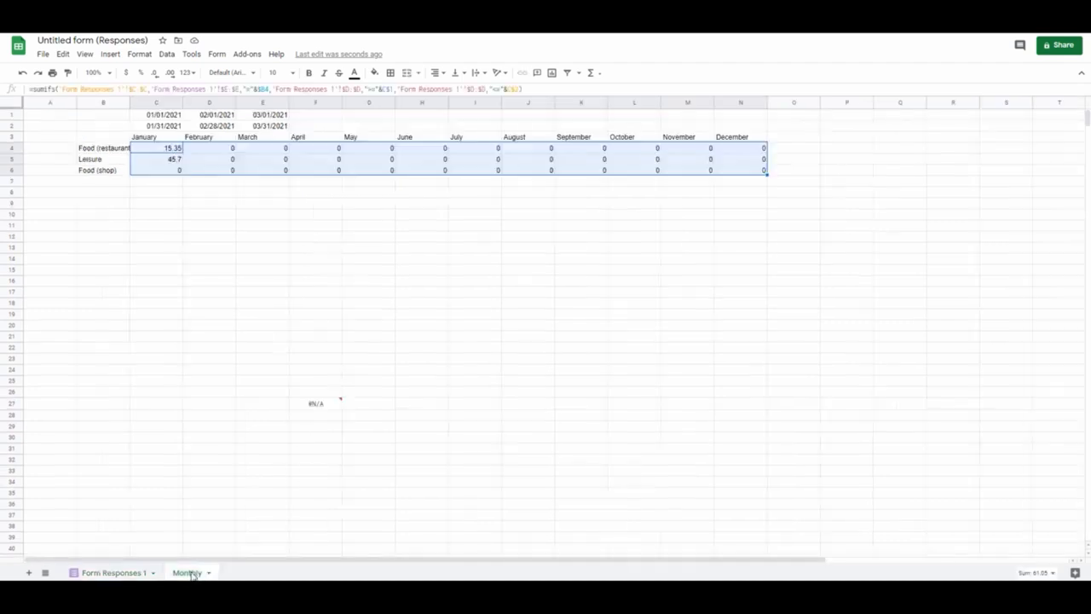
left_click(739, 117)
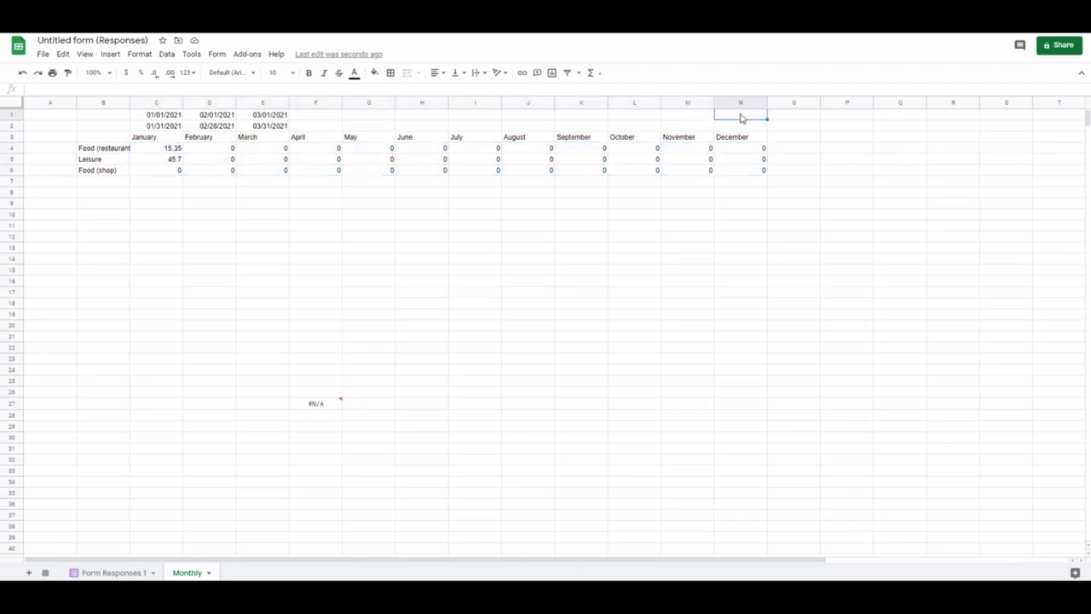
type("01")
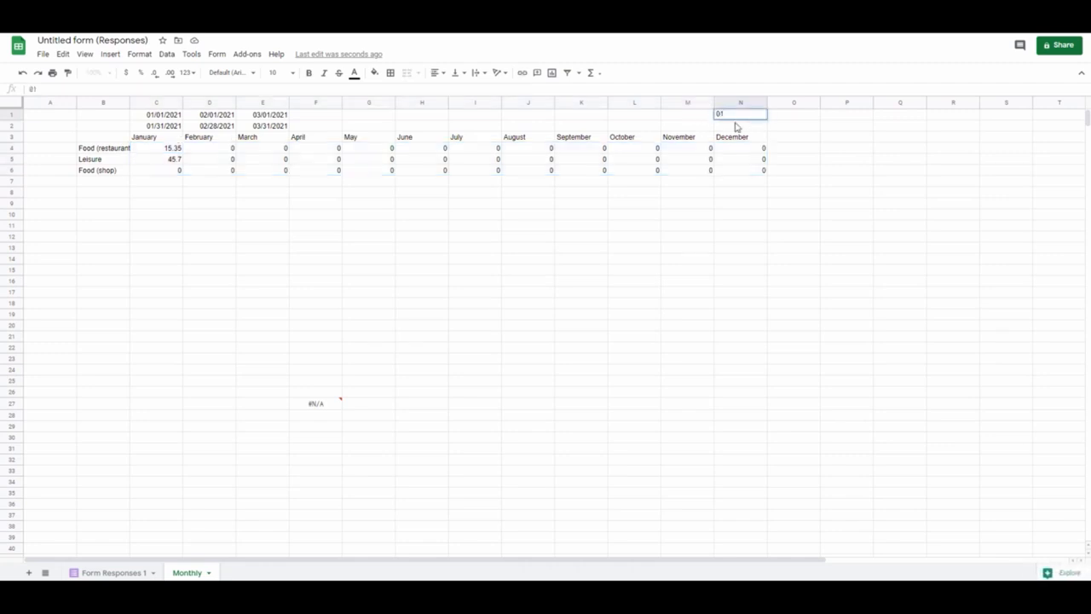
type("12/01/2021")
key("Return")
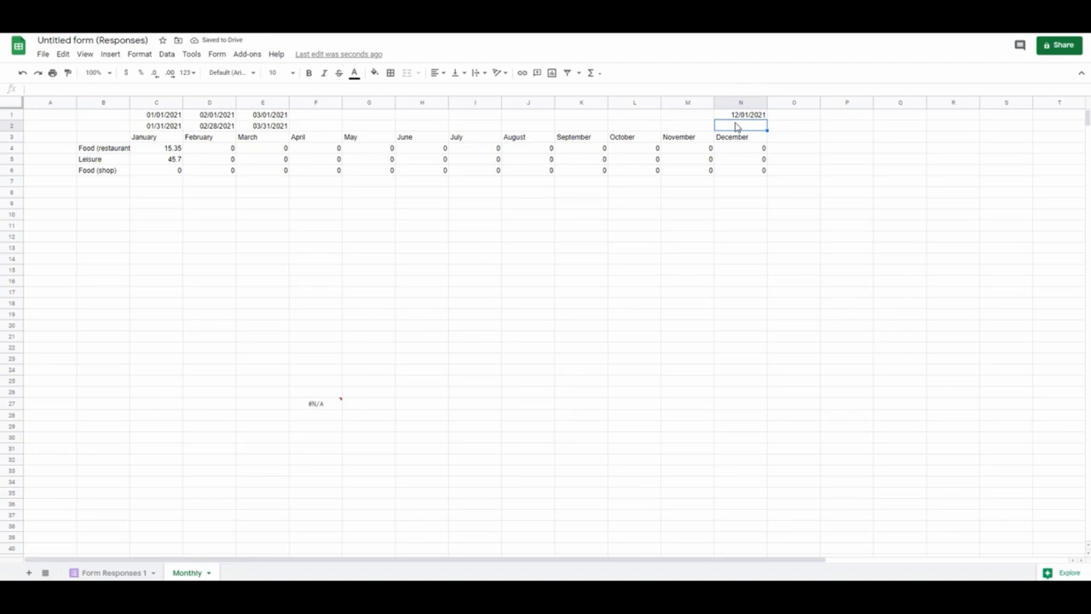
type("12")
type("/31/2021")
key("Return")
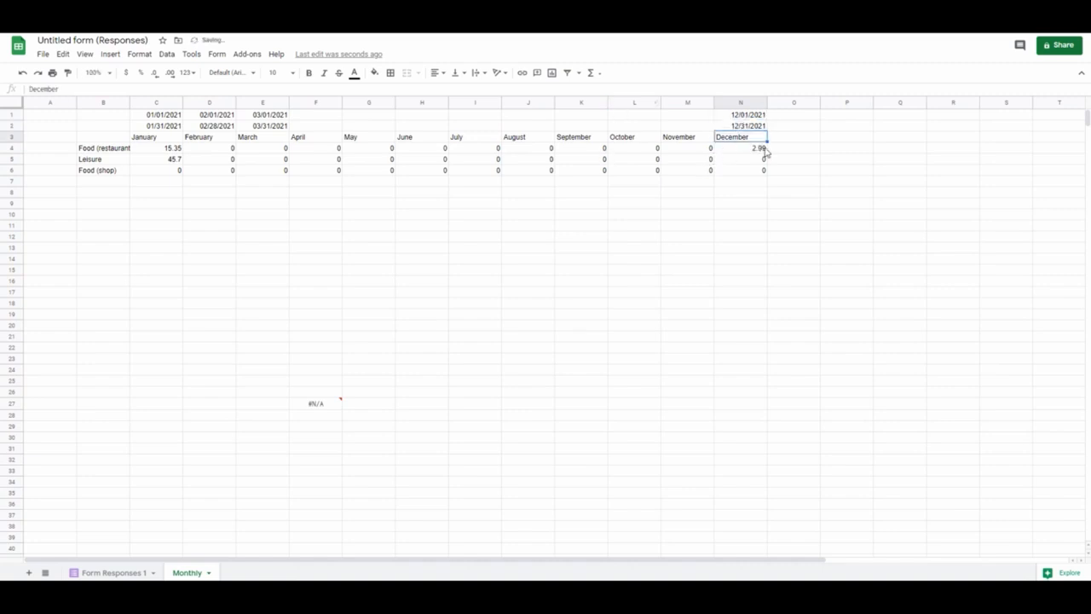
left_click(764, 150)
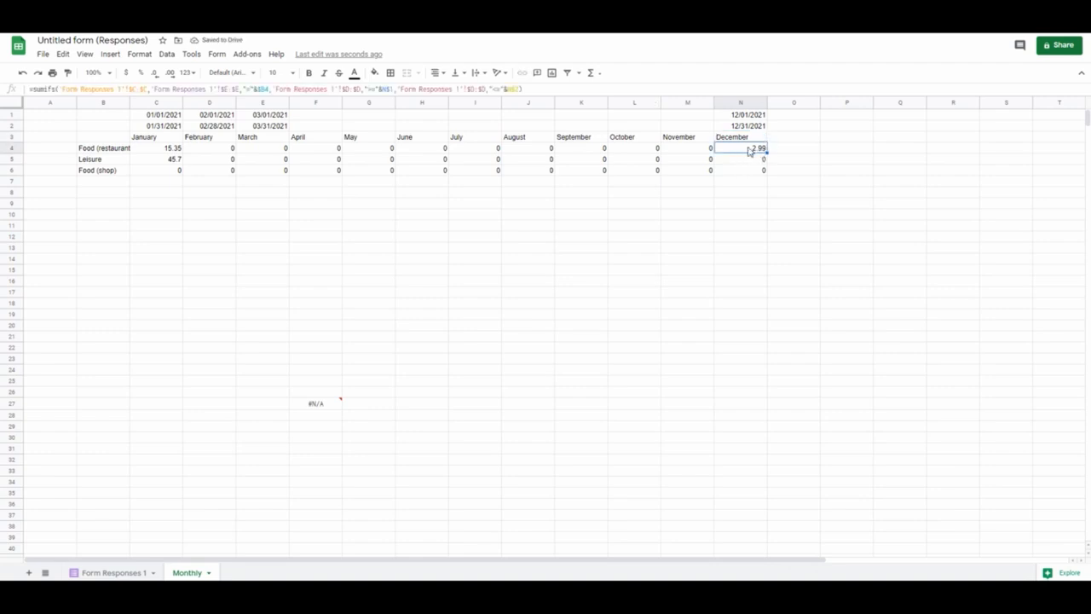
left_click(266, 249)
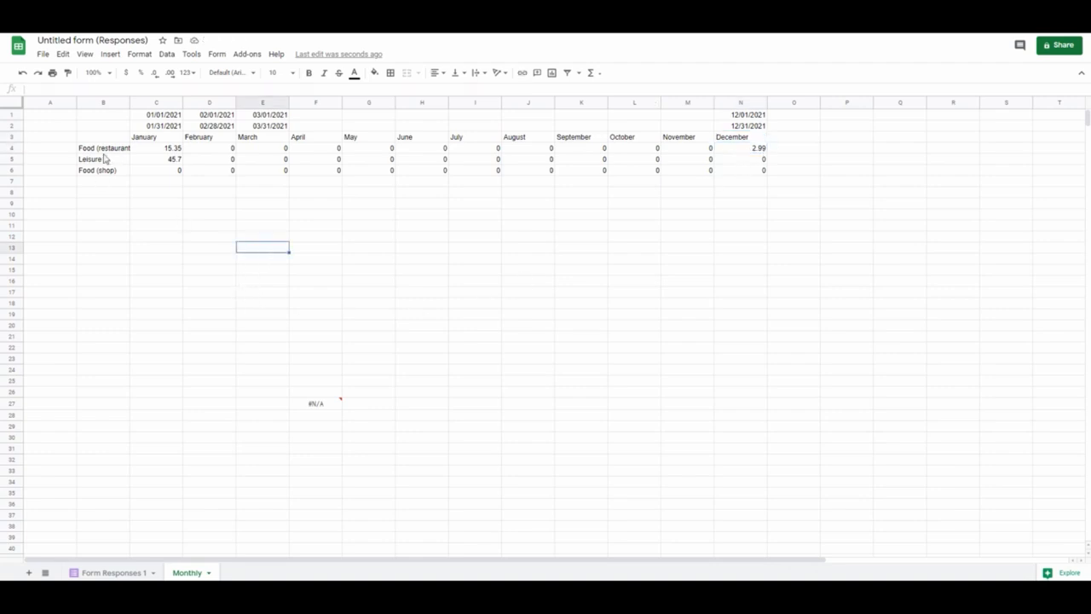
left_click_drag(103, 138, 746, 173)
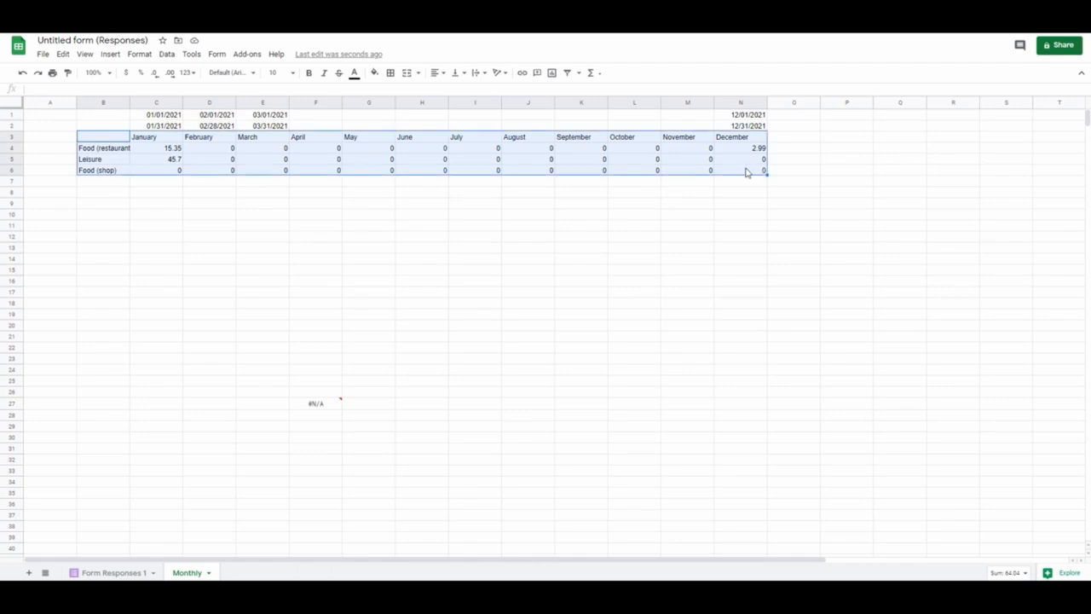
left_click(112, 190)
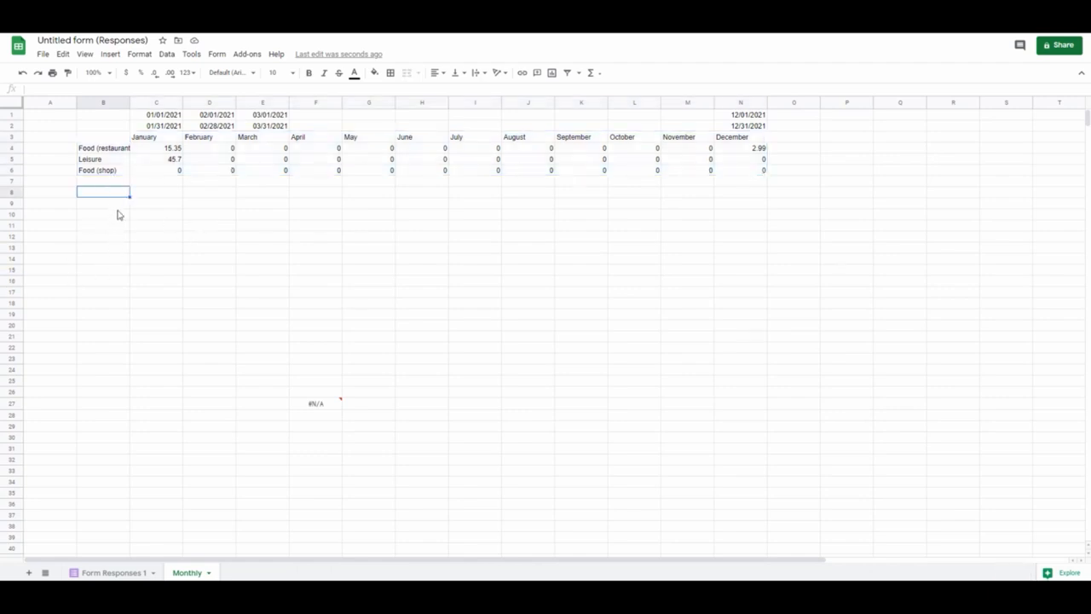
left_click_drag(112, 226, 750, 197)
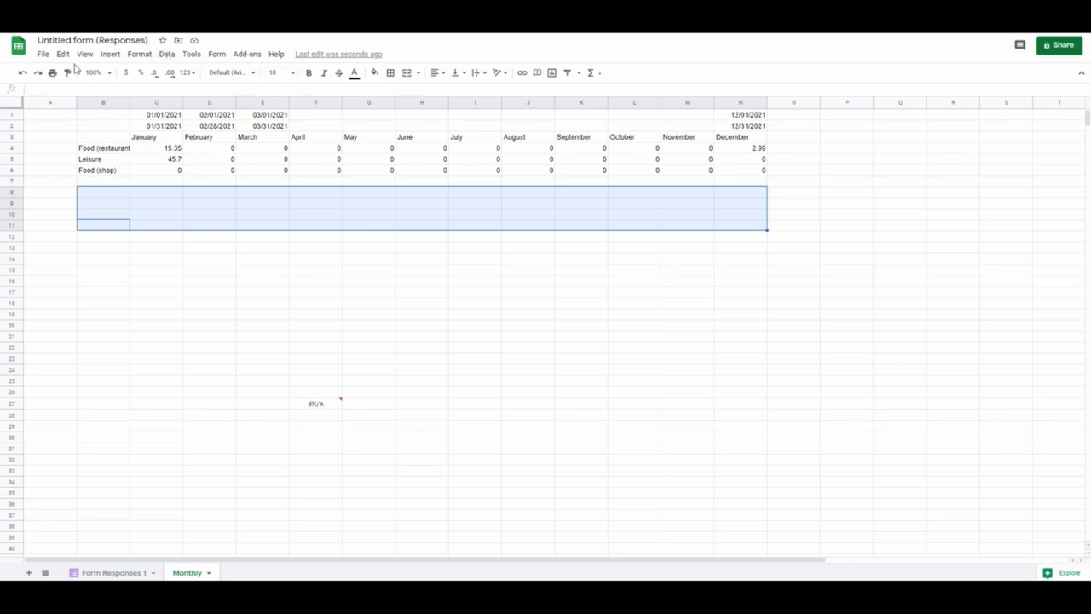
left_click(110, 54)
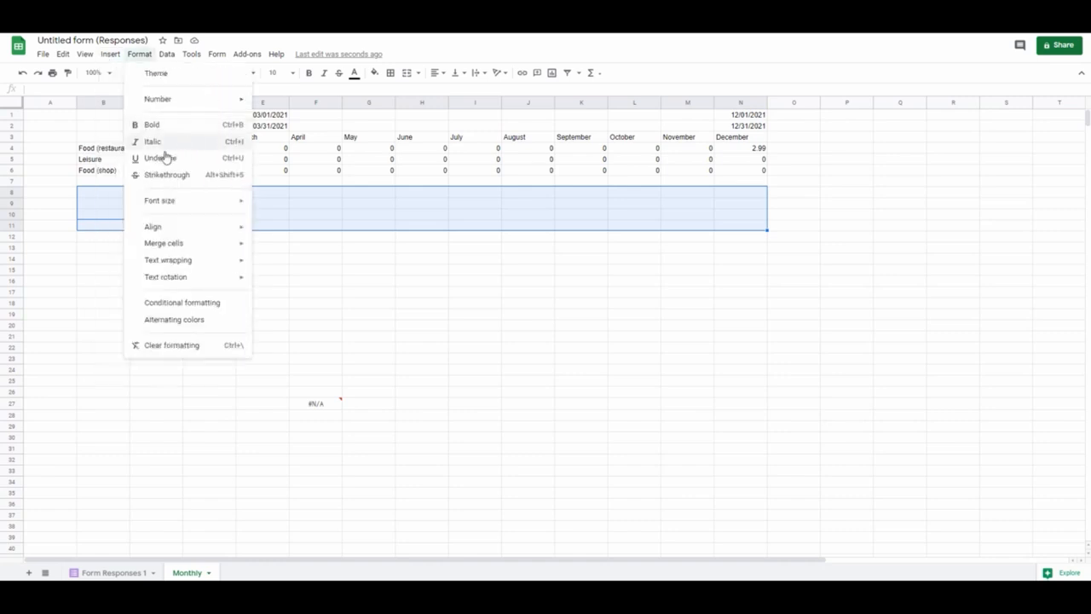
left_click(474, 336)
Insert a column chart from the overview table B3:N6 and widen it to about column O
left_click_drag(122, 148, 756, 171)
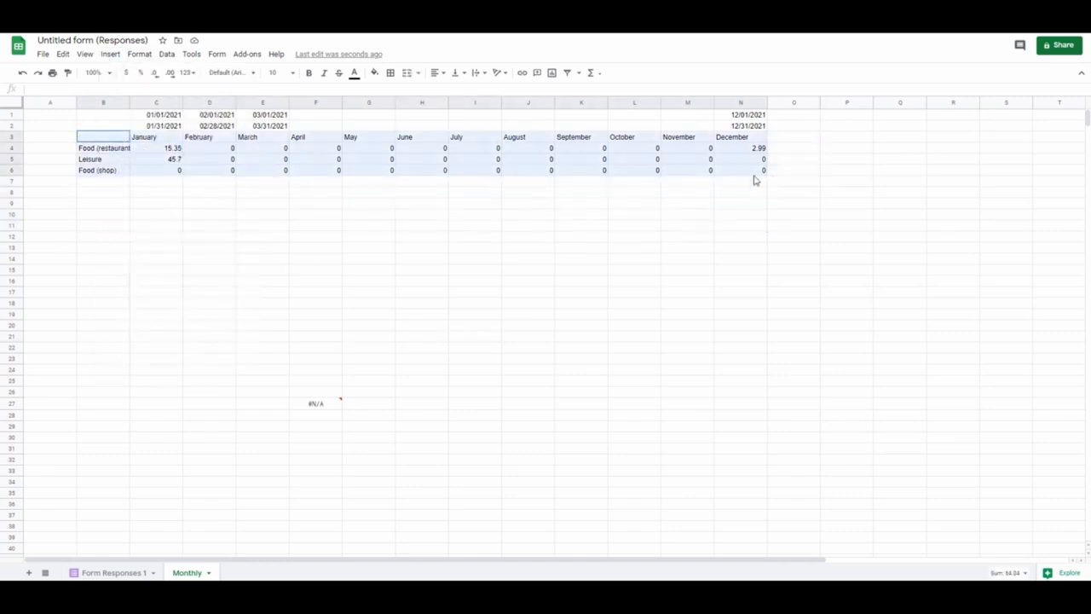
left_click(110, 54)
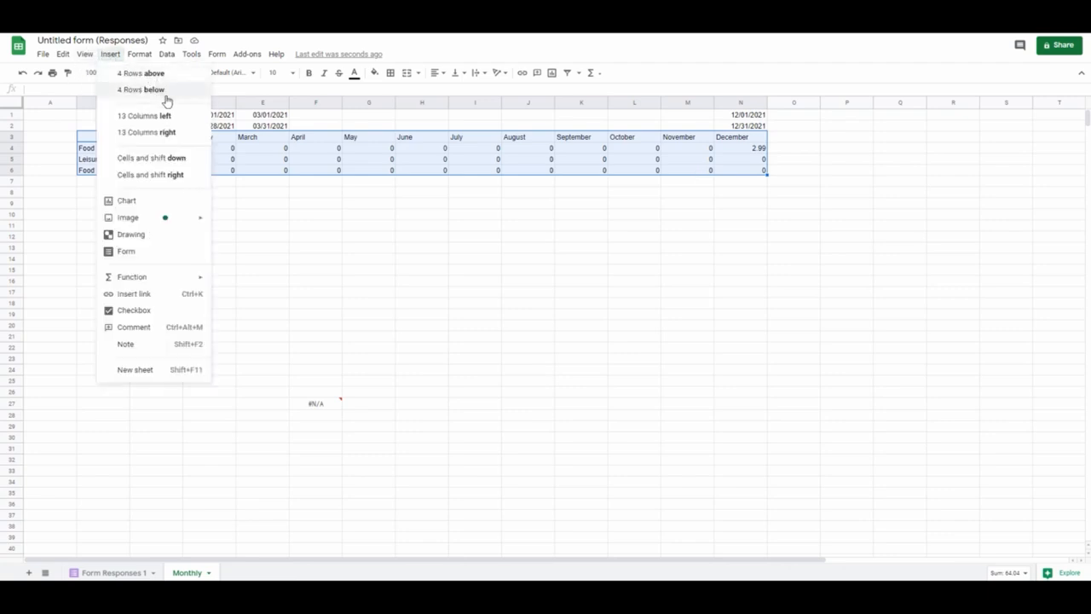
key("Escape")
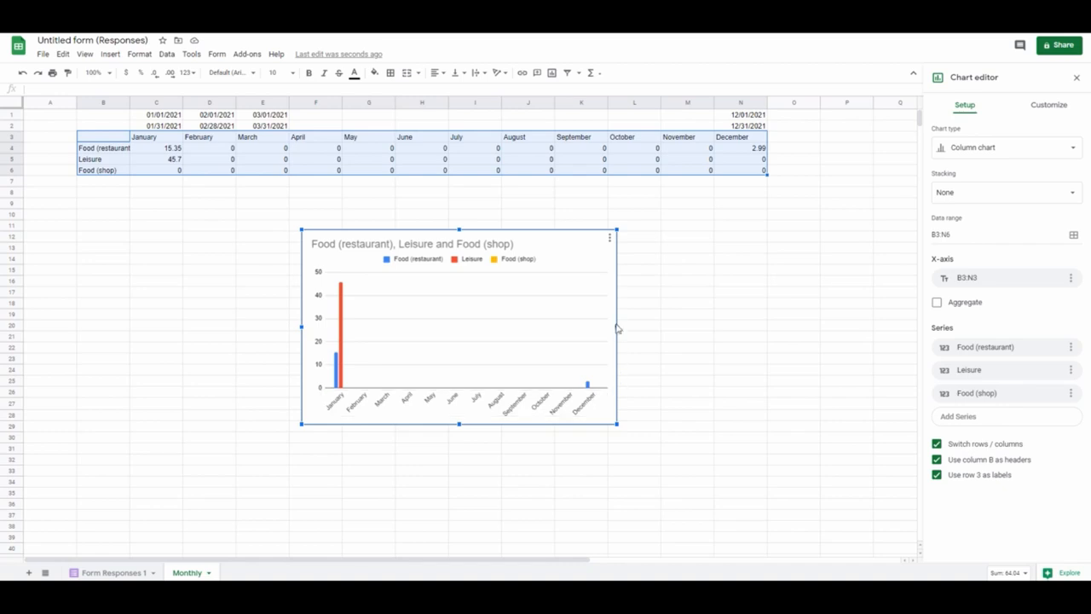
left_click_drag(617, 326, 791, 325)
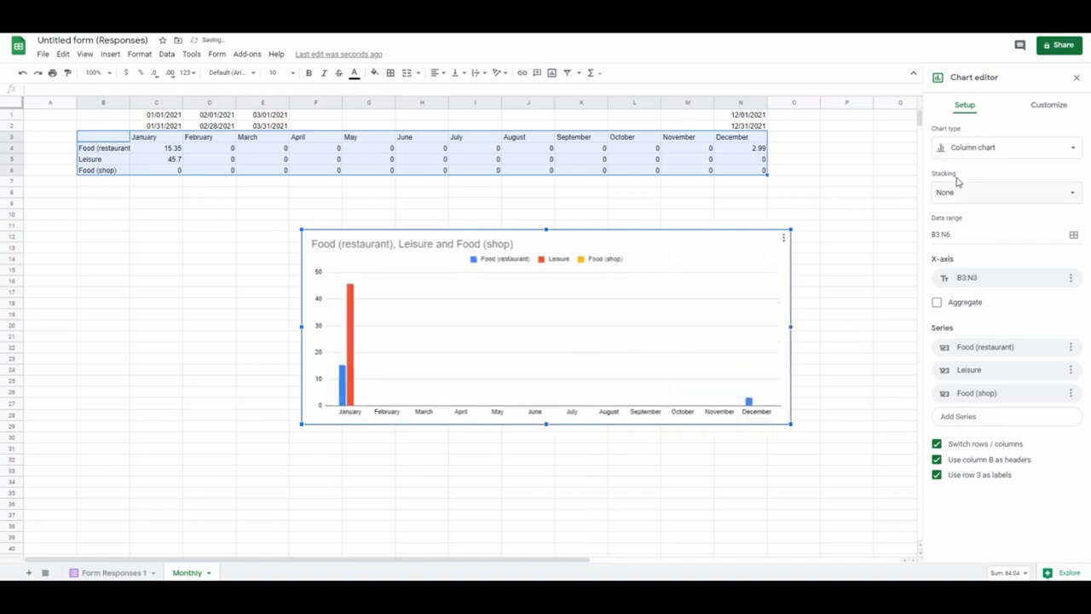
Change the chart to a pie chart, place it below the table starting around D15, and close the chart editor
left_click(988, 149)
left_click(949, 510)
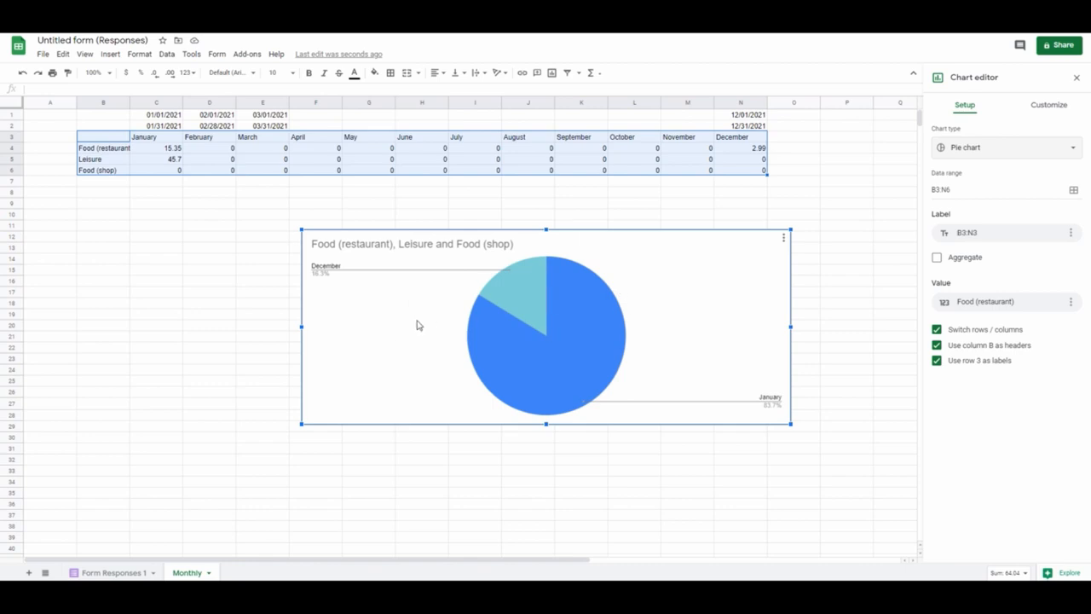
left_click_drag(394, 324, 267, 339)
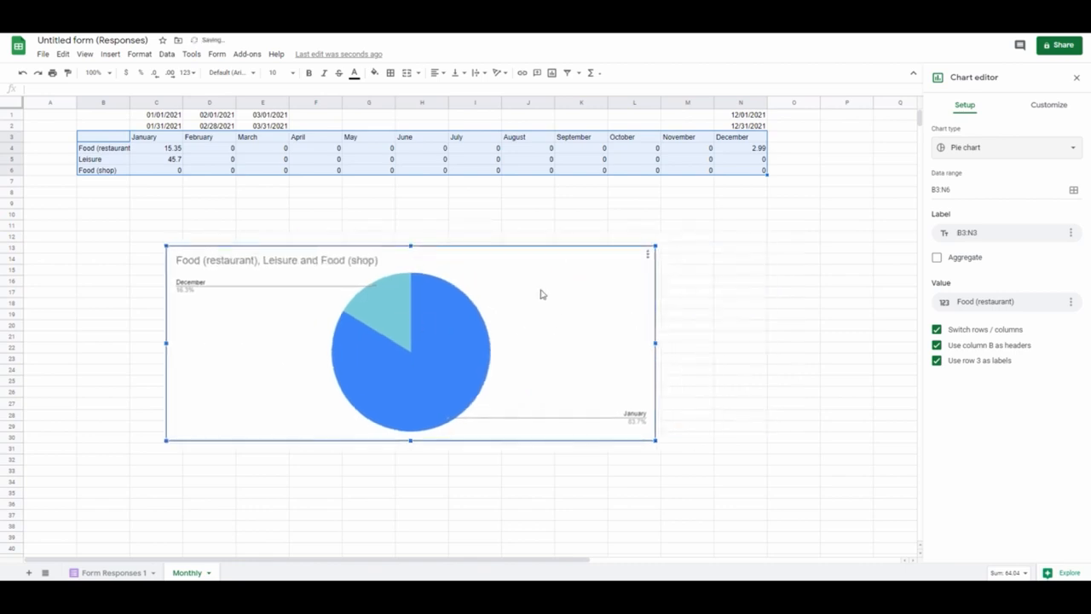
left_click_drag(558, 299, 594, 324)
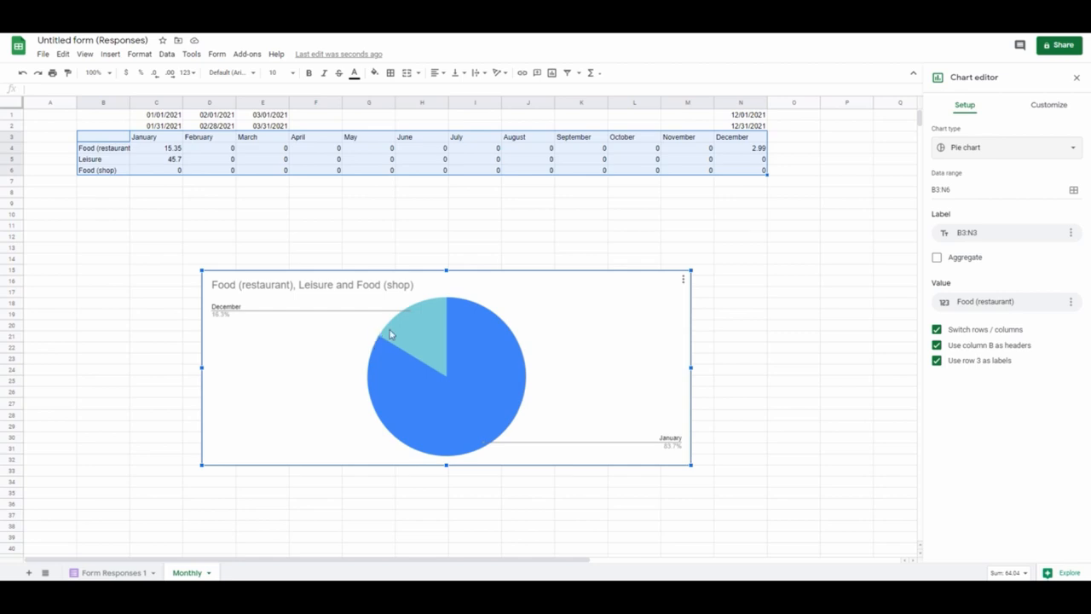
left_click(843, 239)
left_click(284, 242)
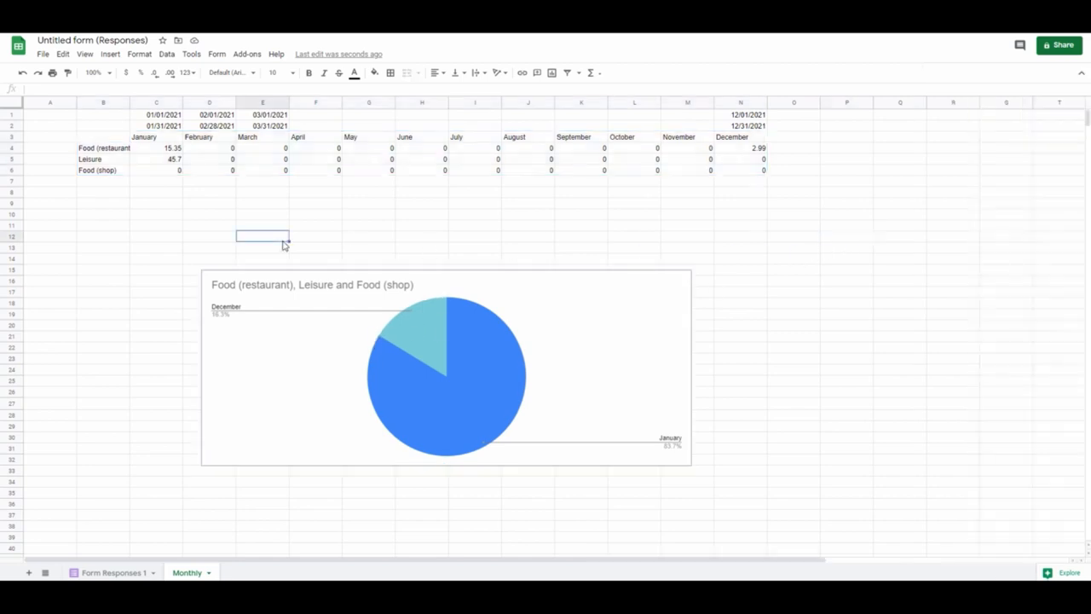